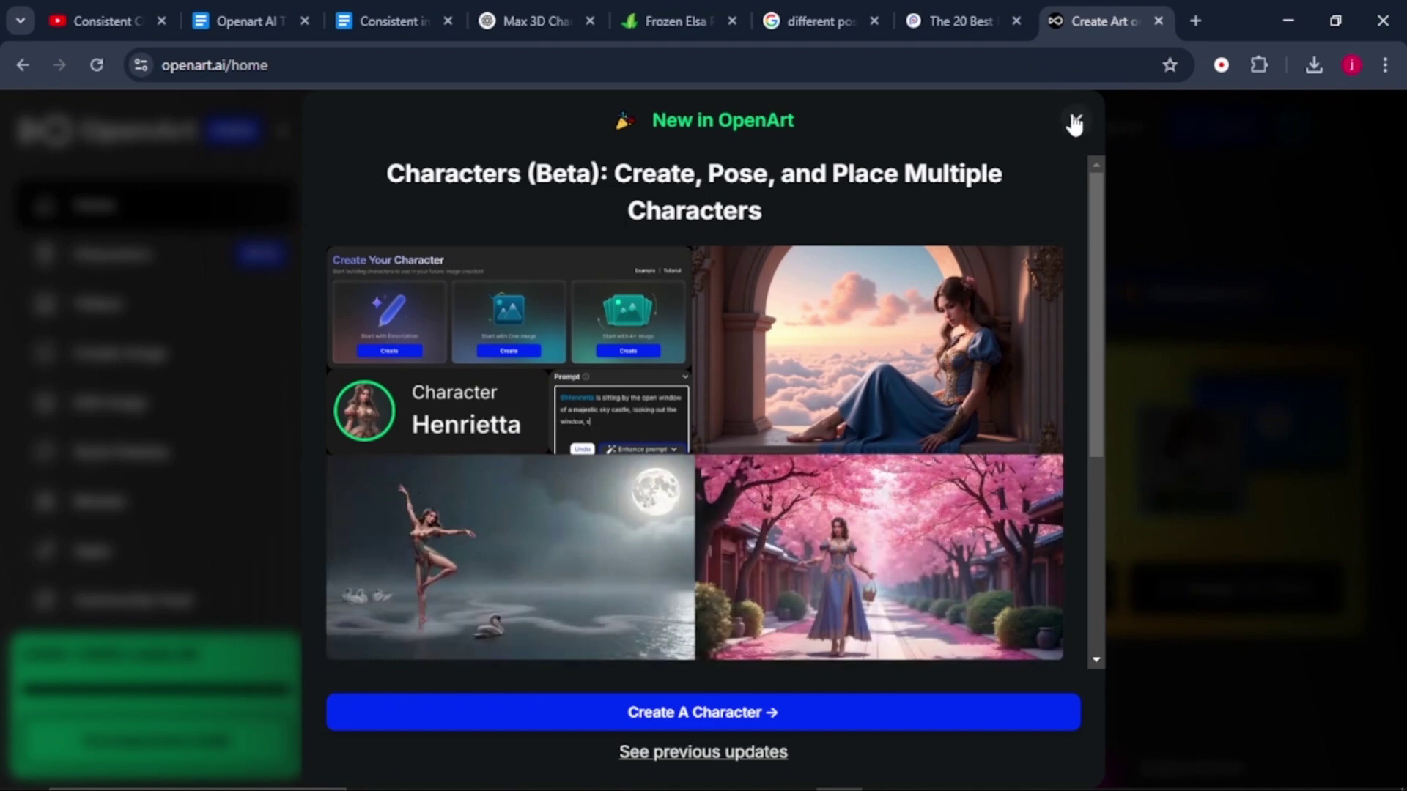
Close the new-features announcement and go to the Characters page.
click(1074, 120)
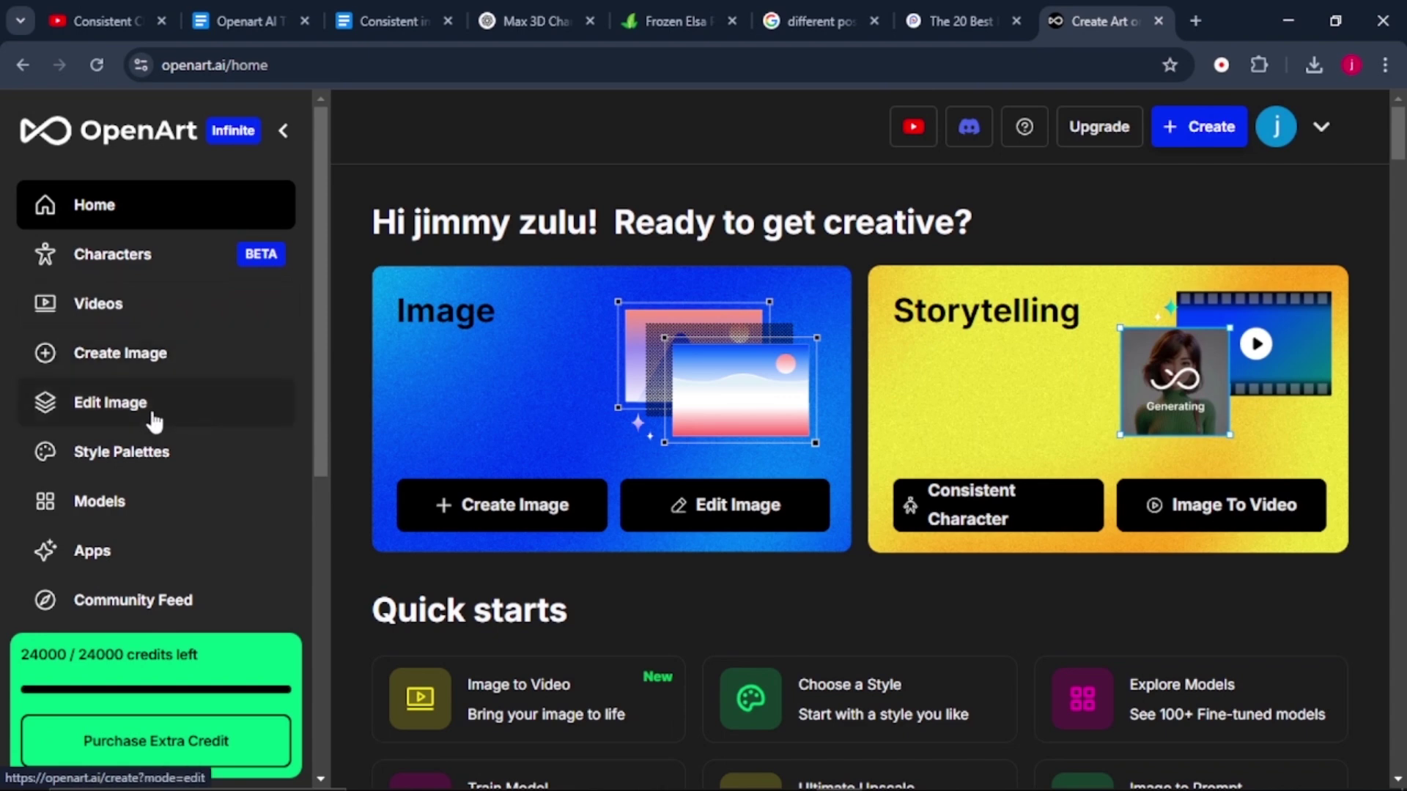
click(157, 264)
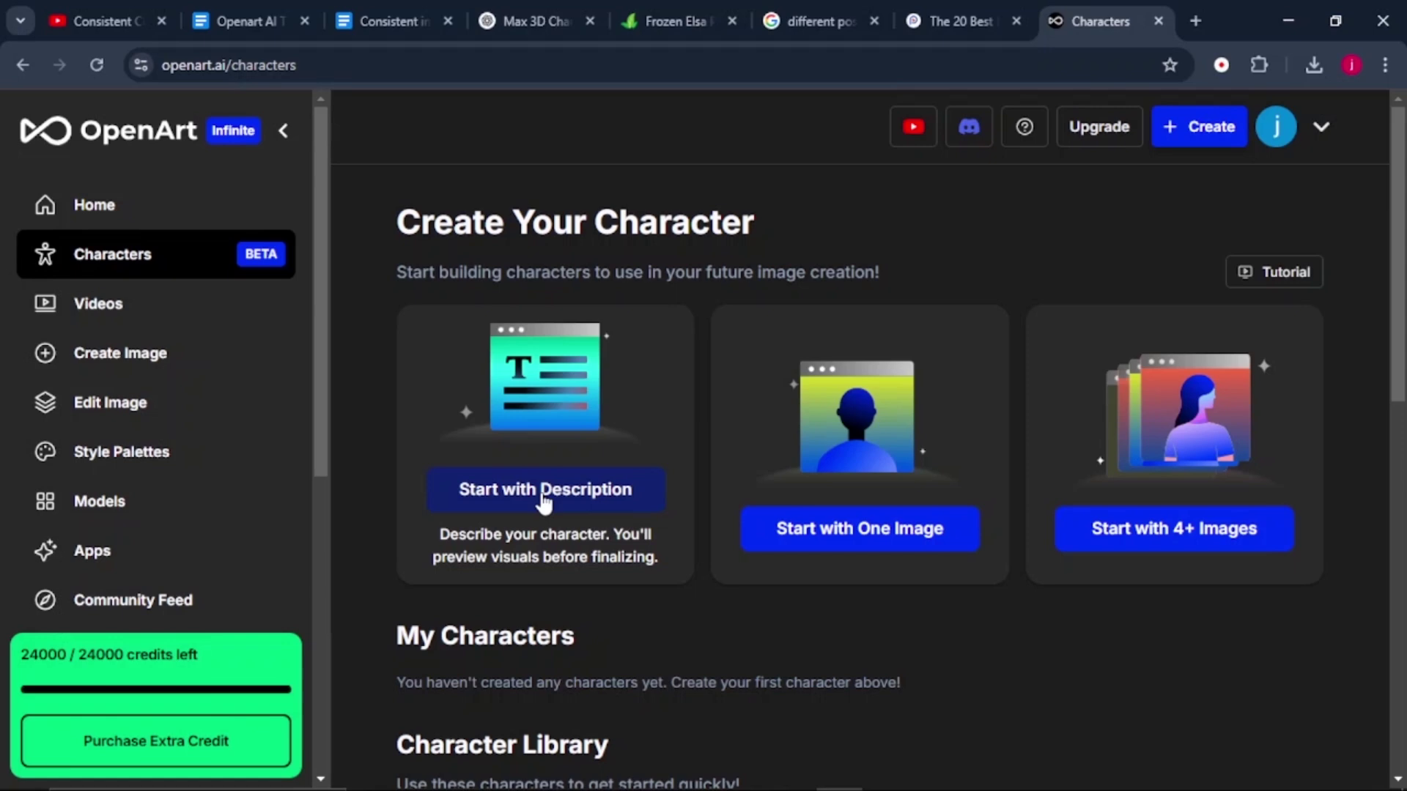
Start a description-based character and name it Max.
click(543, 503)
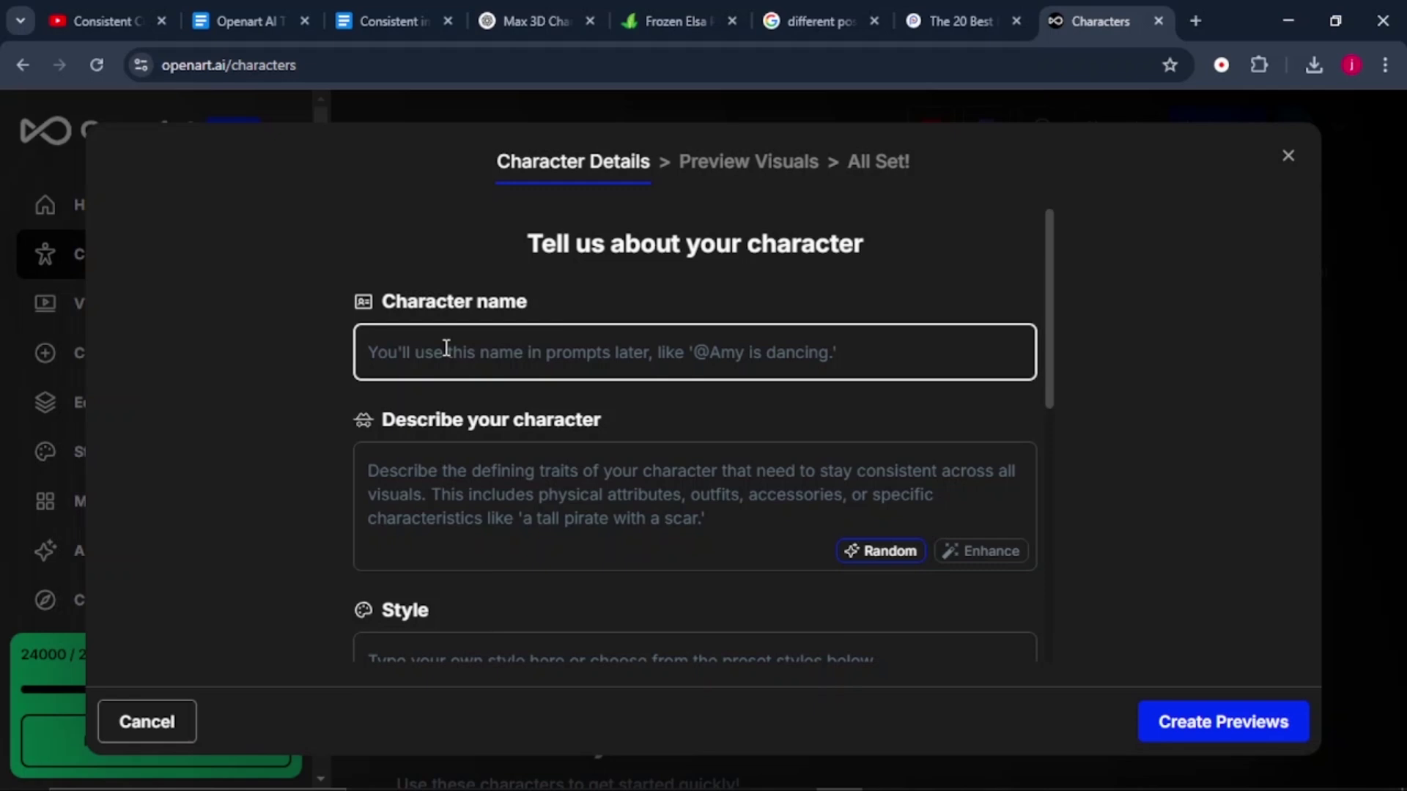
text(Max)
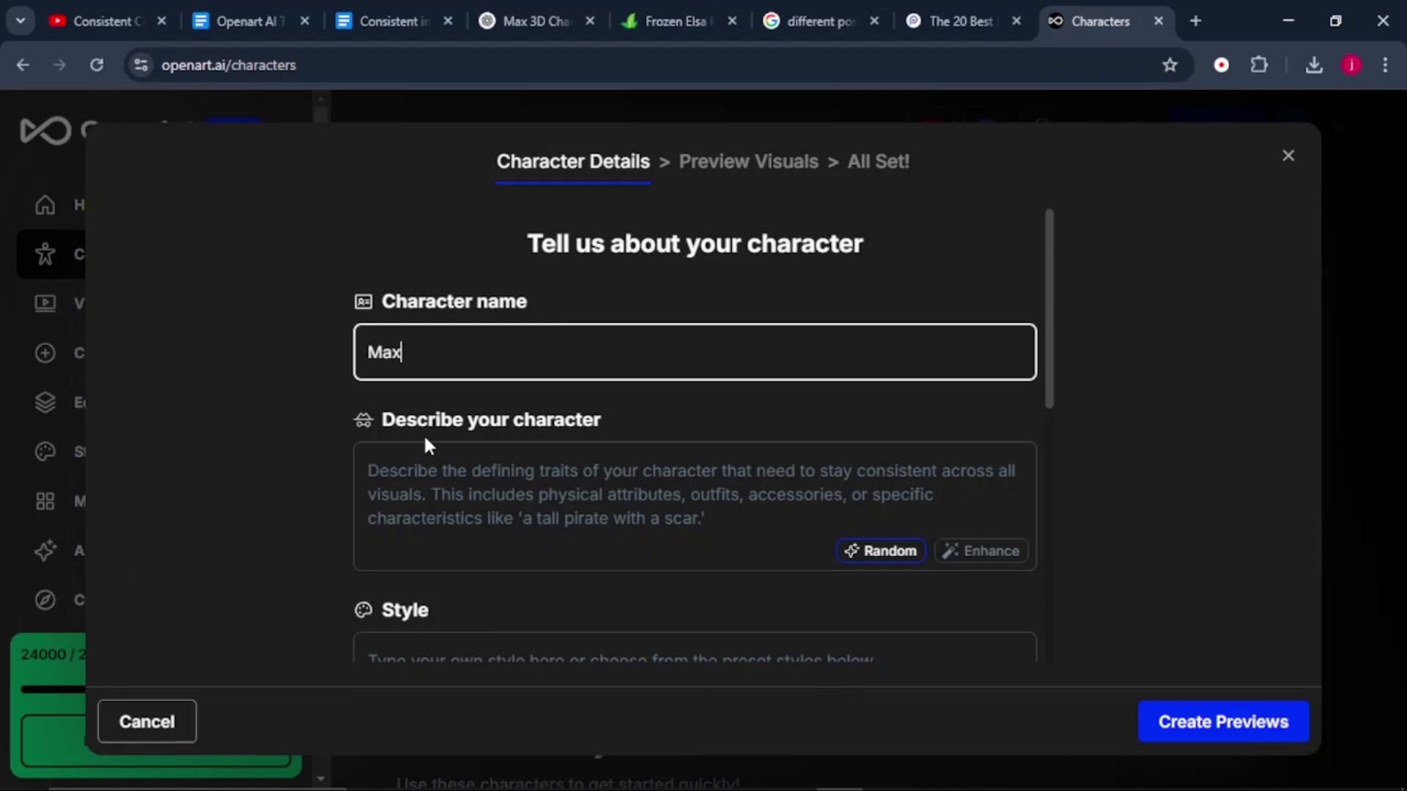
click(716, 512)
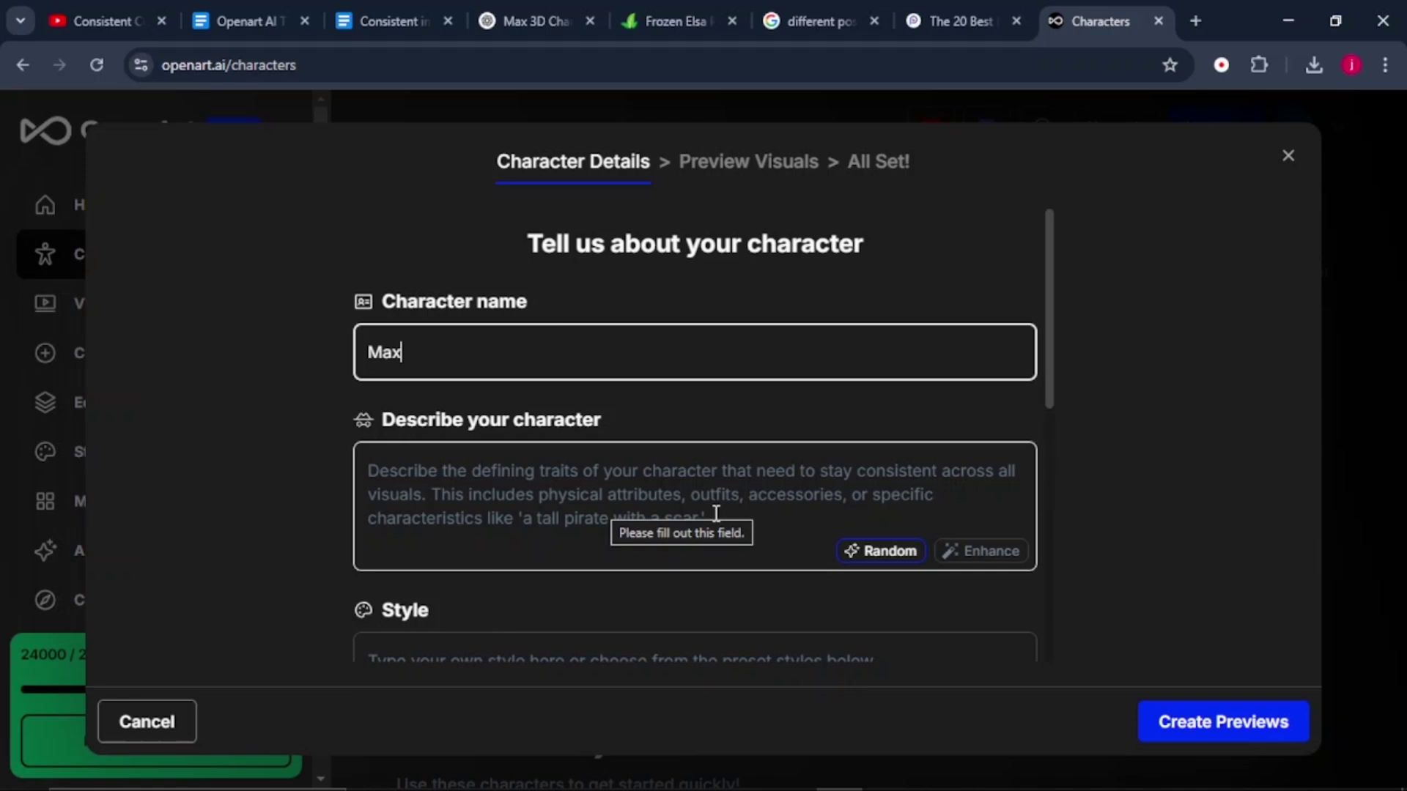
Paste the Pixar-style boy description, choose the 3D style, and generate previews.
click(678, 496)
text(Create a 3D Pixar-style animation of a 15-year-old boy named Max, wearing a yellow straightforward shirt and blue effortless pants, with short wavy black hair.)
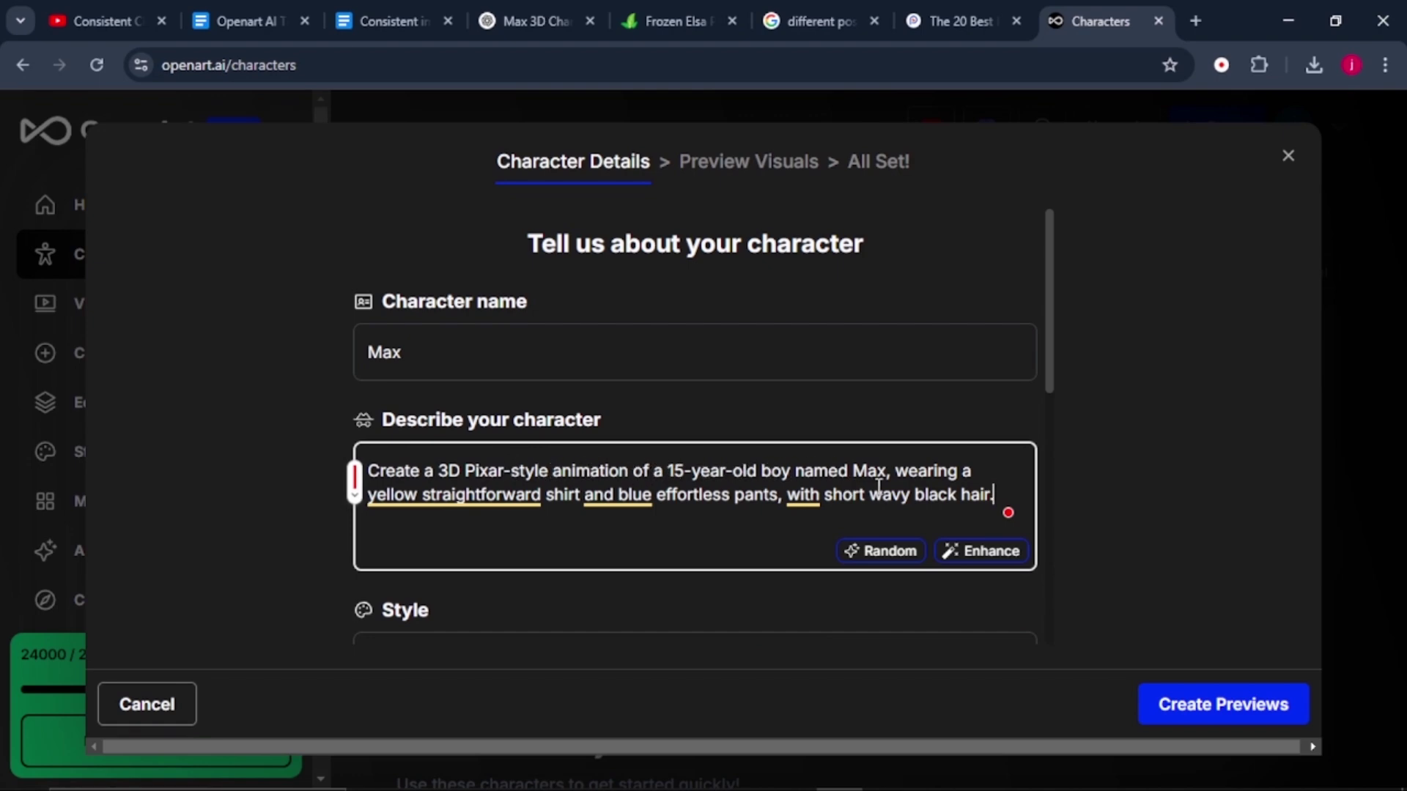
mouse_move(535, 497)
drag(1049, 344, 1055, 455)
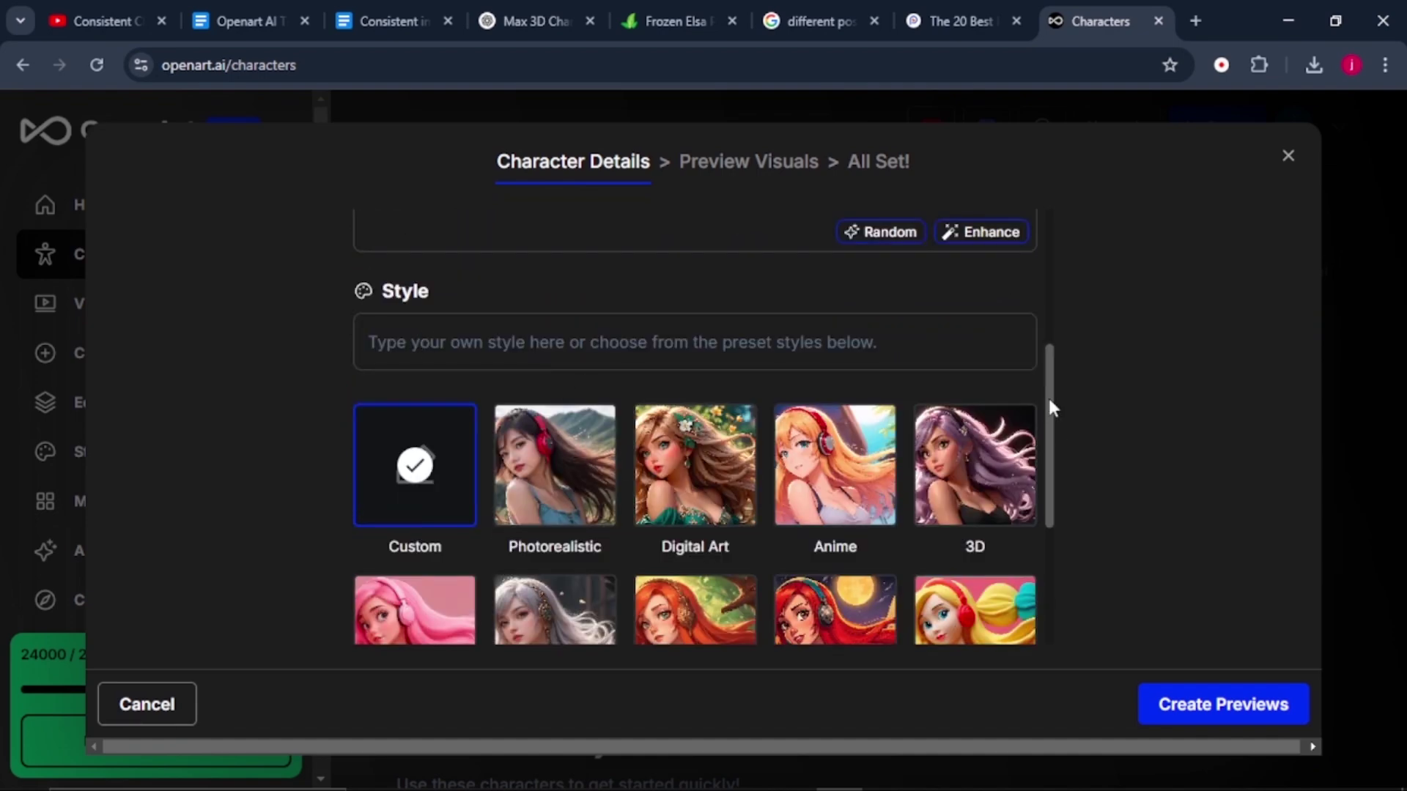
drag(1048, 399, 1049, 489)
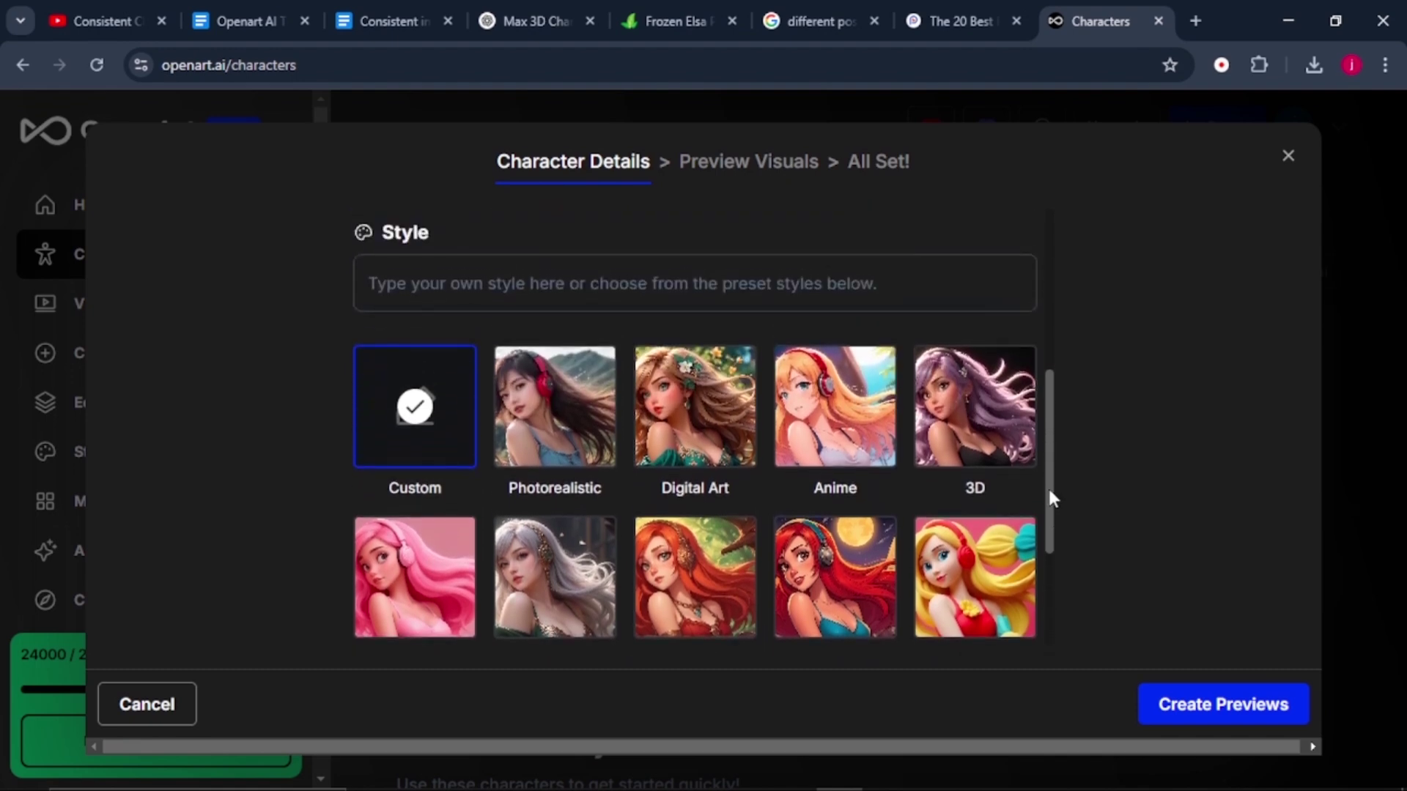
click(975, 430)
drag(1049, 469, 1058, 561)
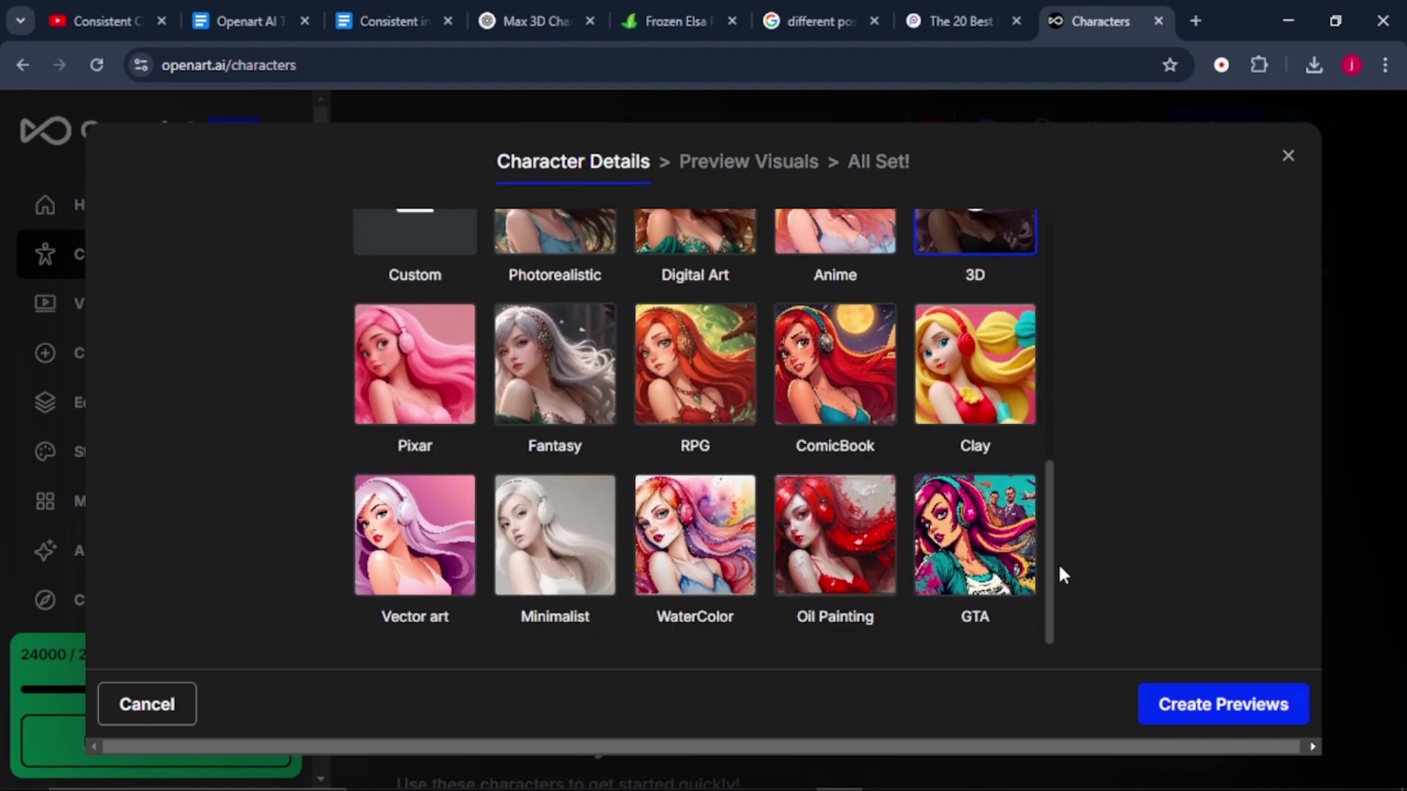
click(1192, 705)
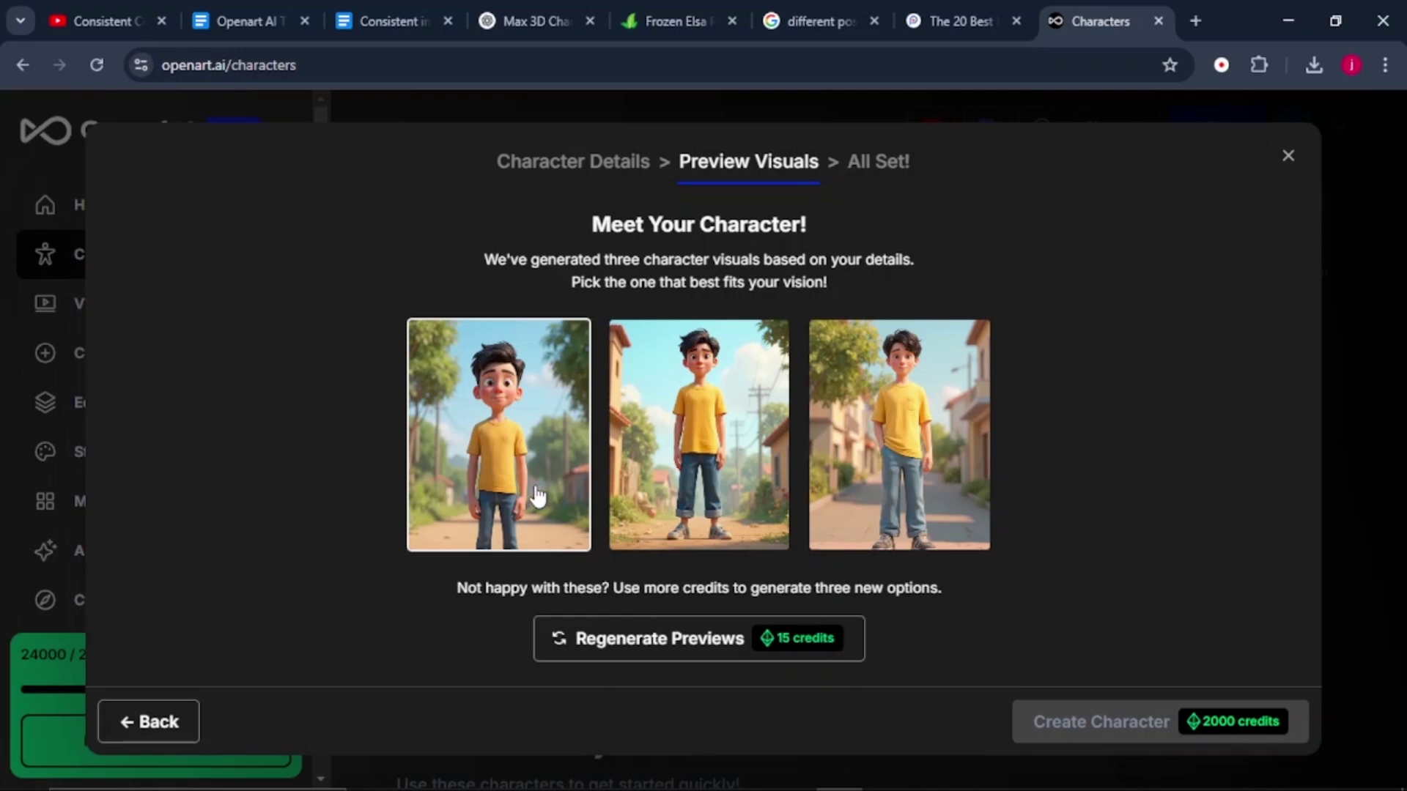
Build the Max character from the second preview image and close the confirmation.
click(706, 440)
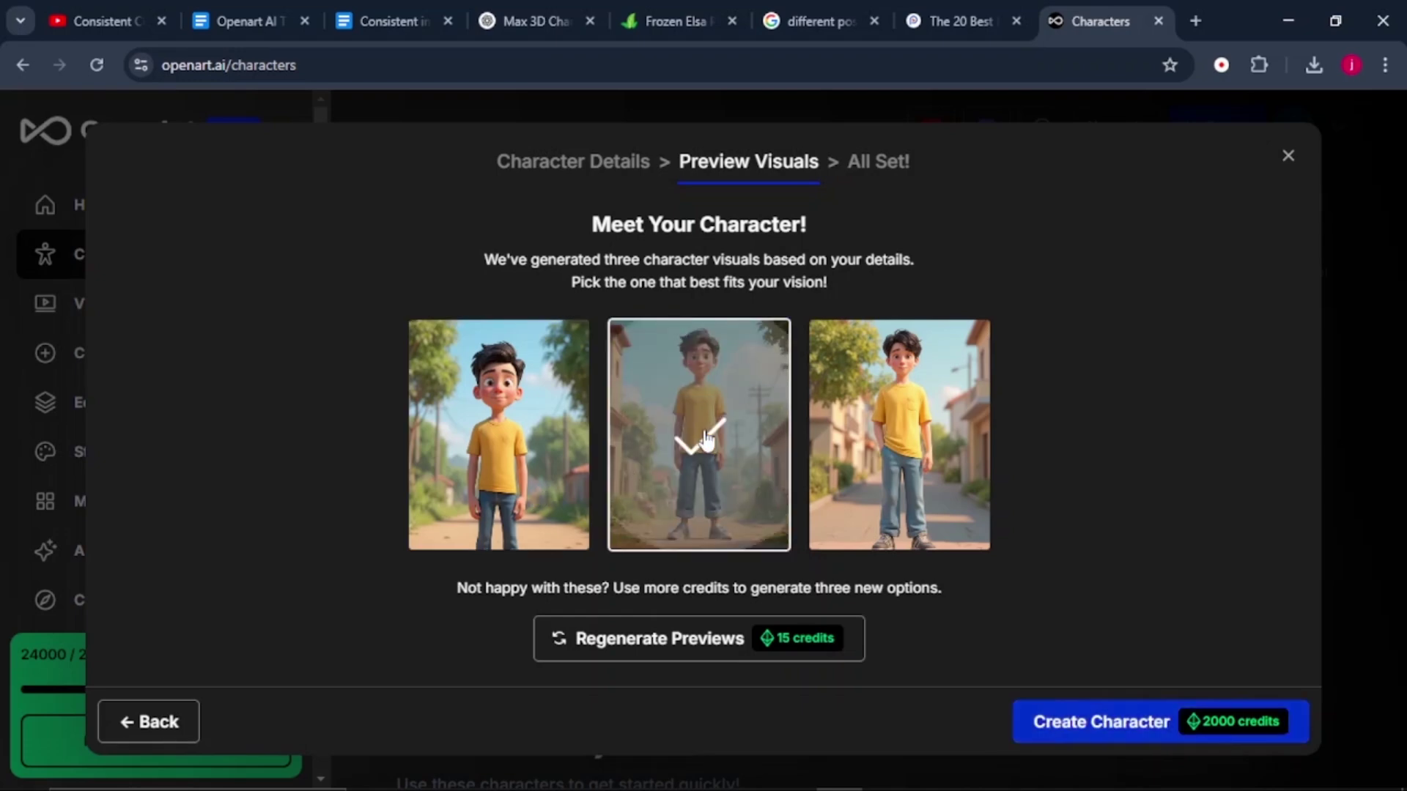
click(1052, 739)
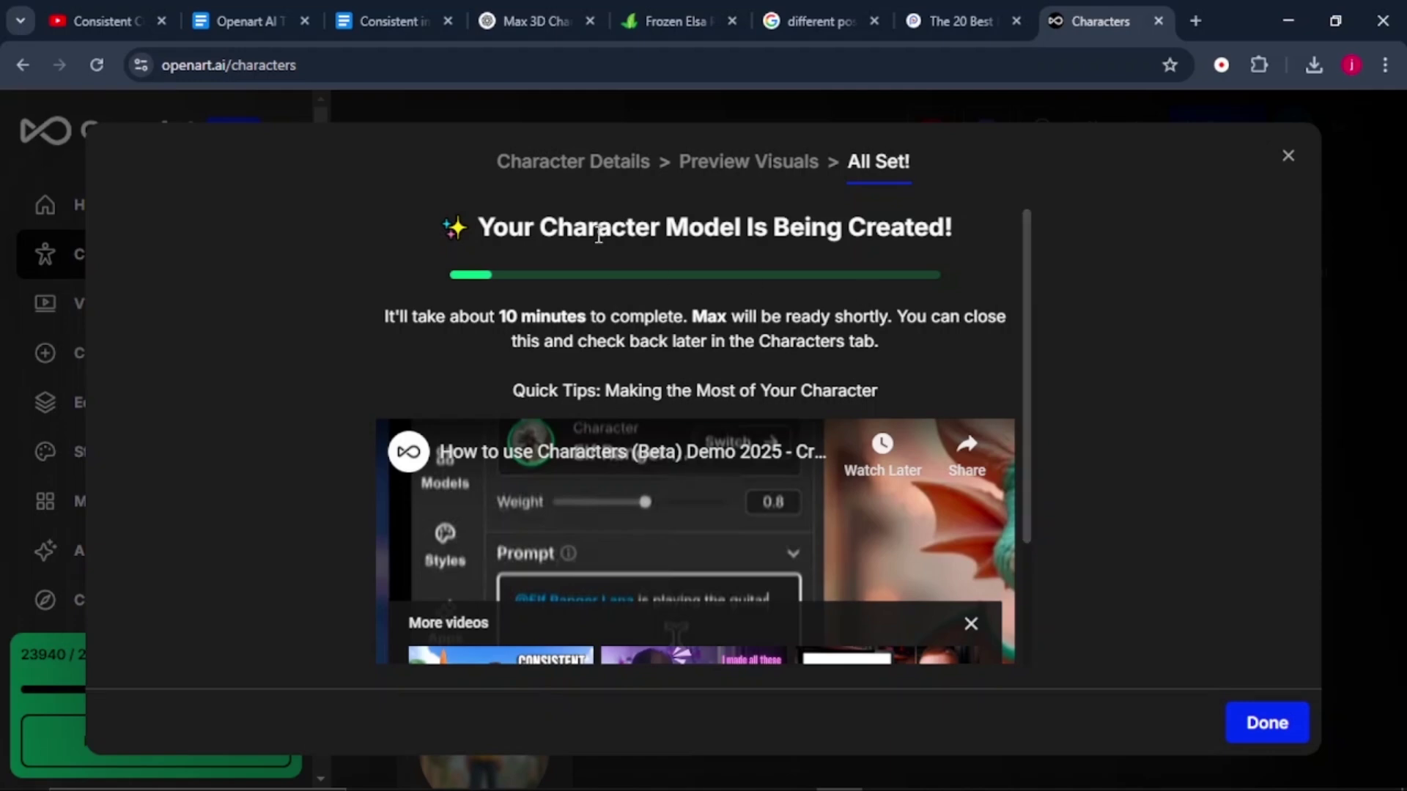
click(1362, 227)
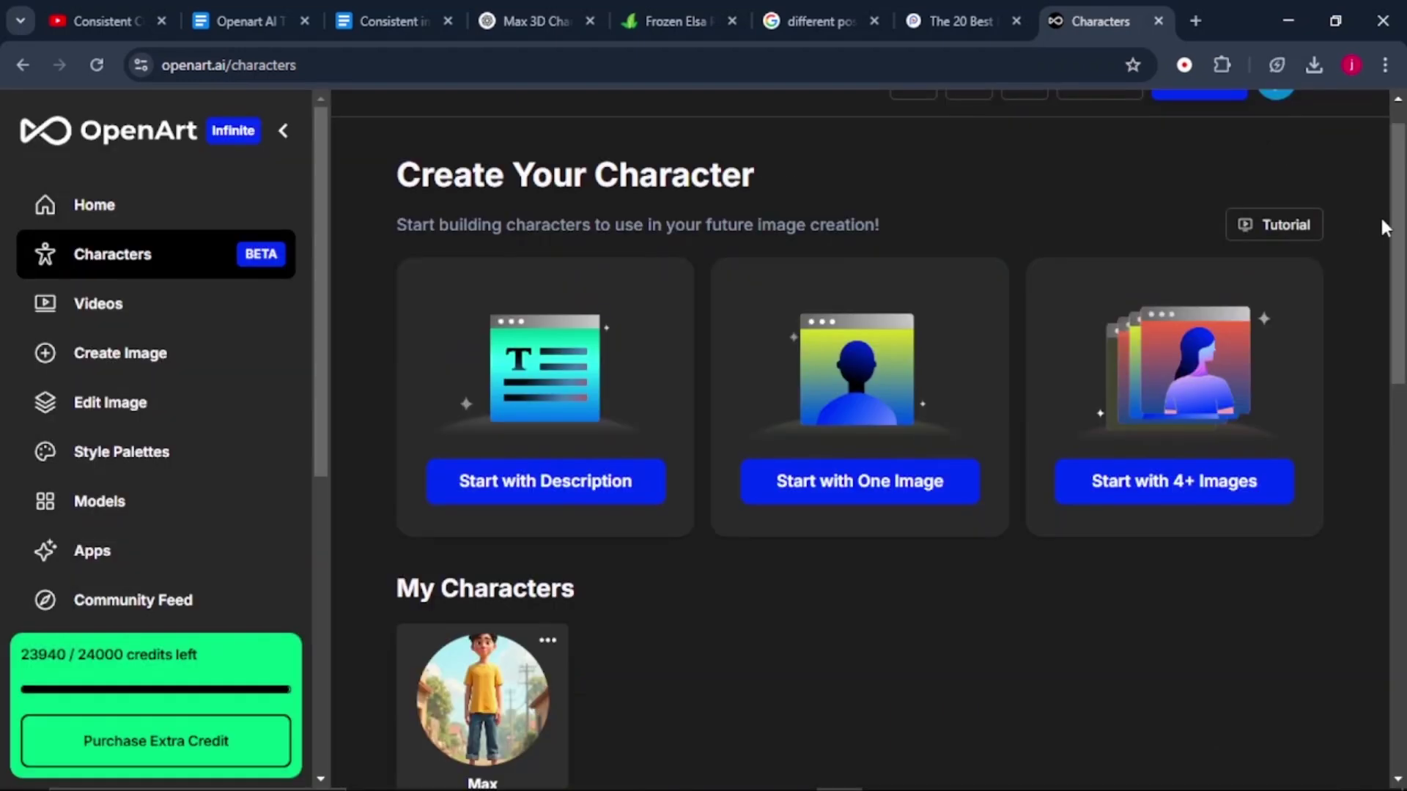
Go to image creation and switch the model to the saved Max character.
scroll(612, 361, down, 4)
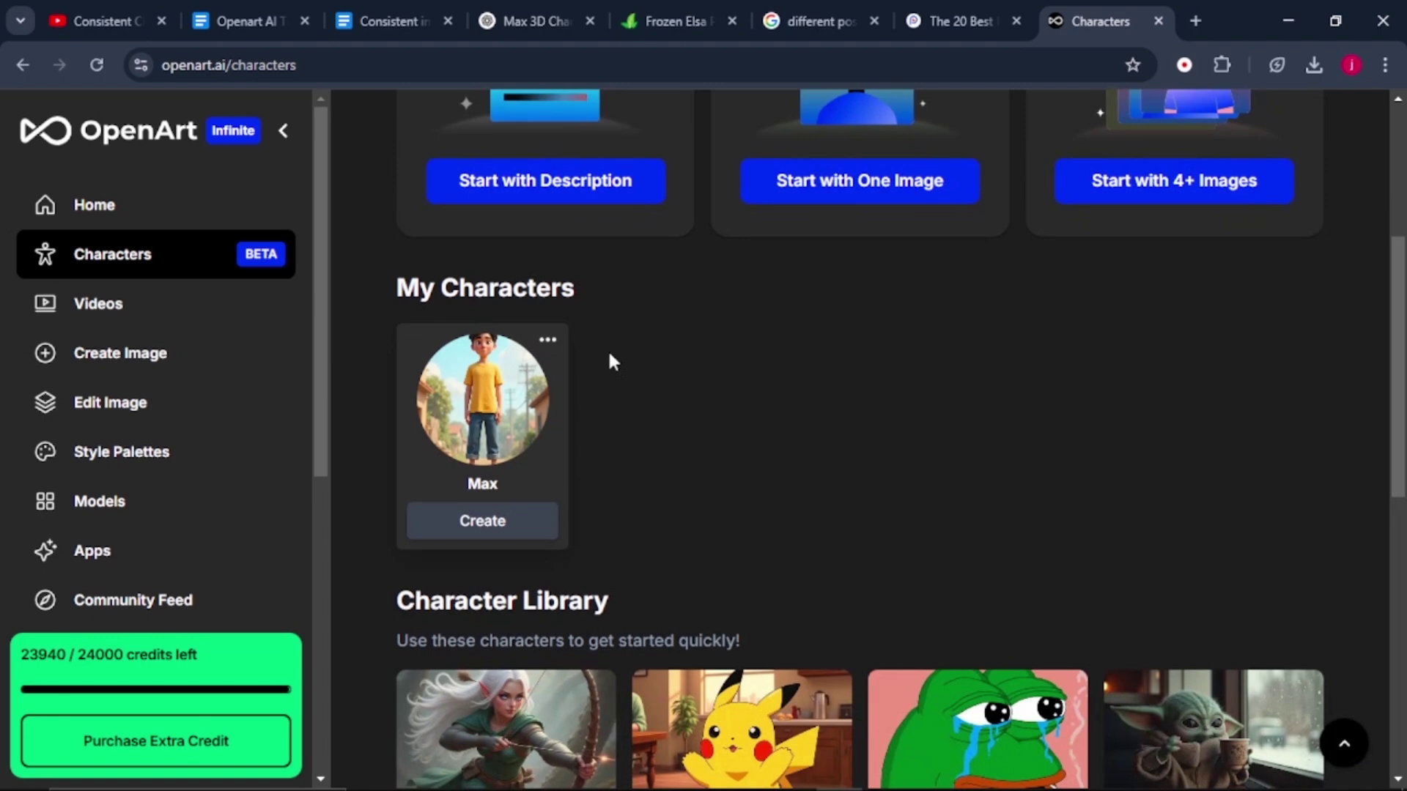
drag(1400, 325, 1400, 266)
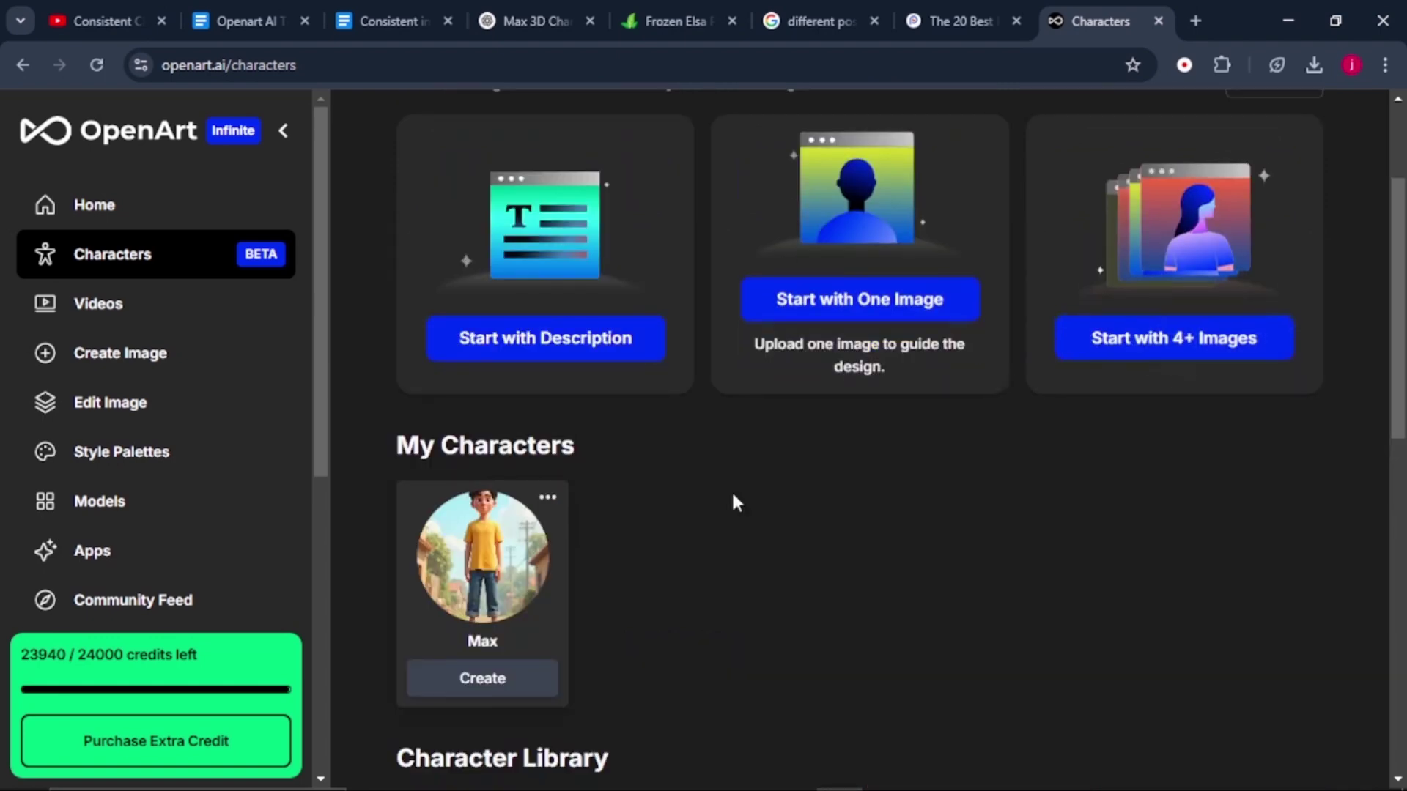
click(163, 361)
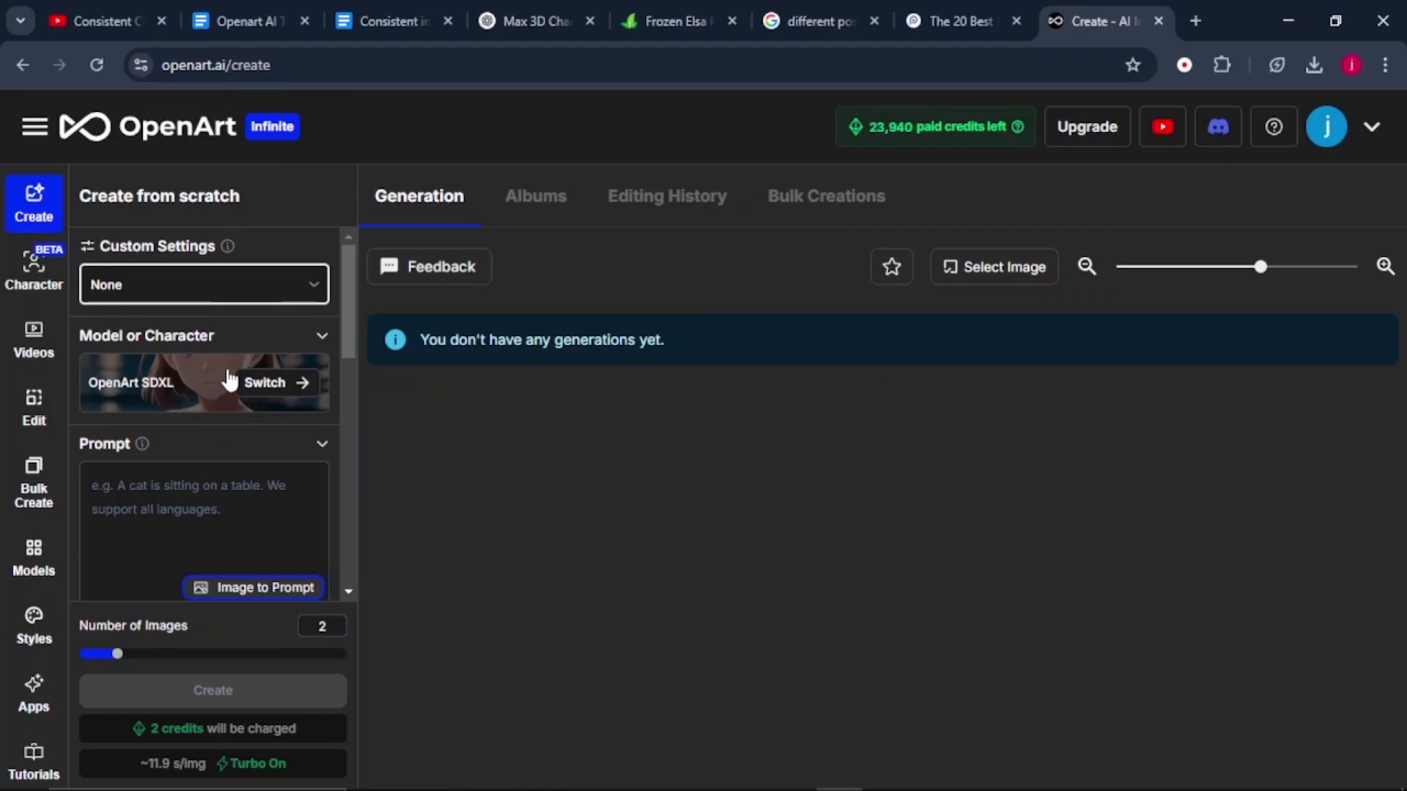
click(267, 390)
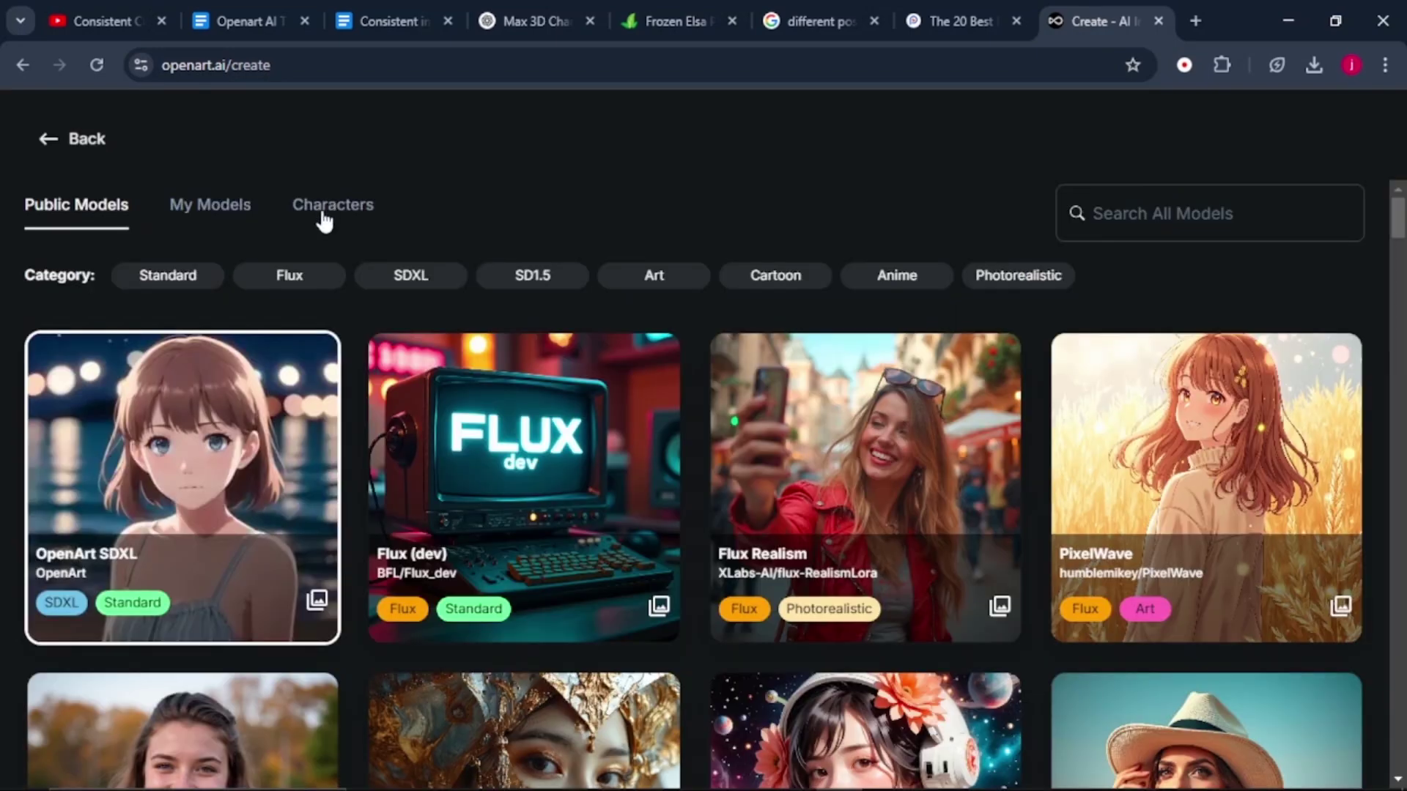
click(325, 219)
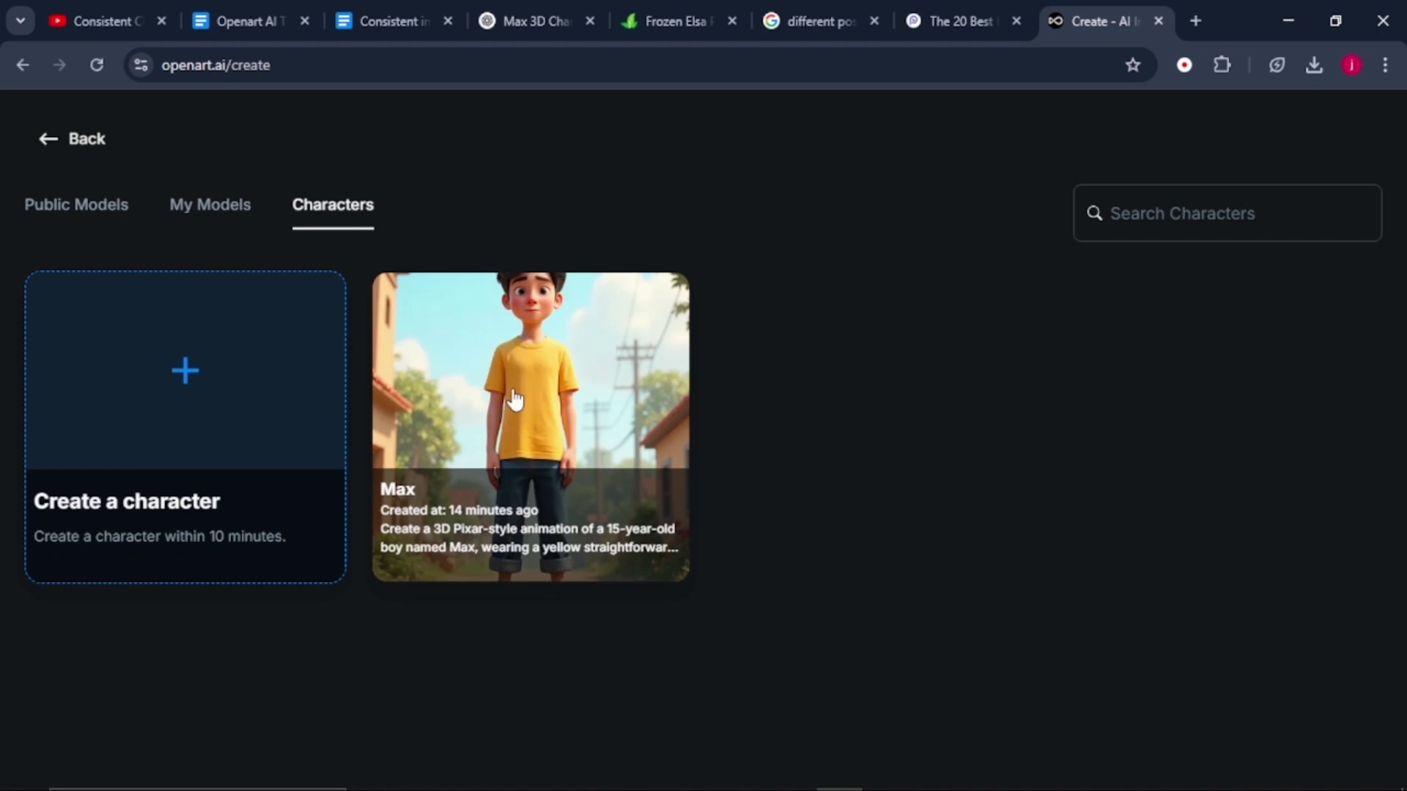
click(513, 399)
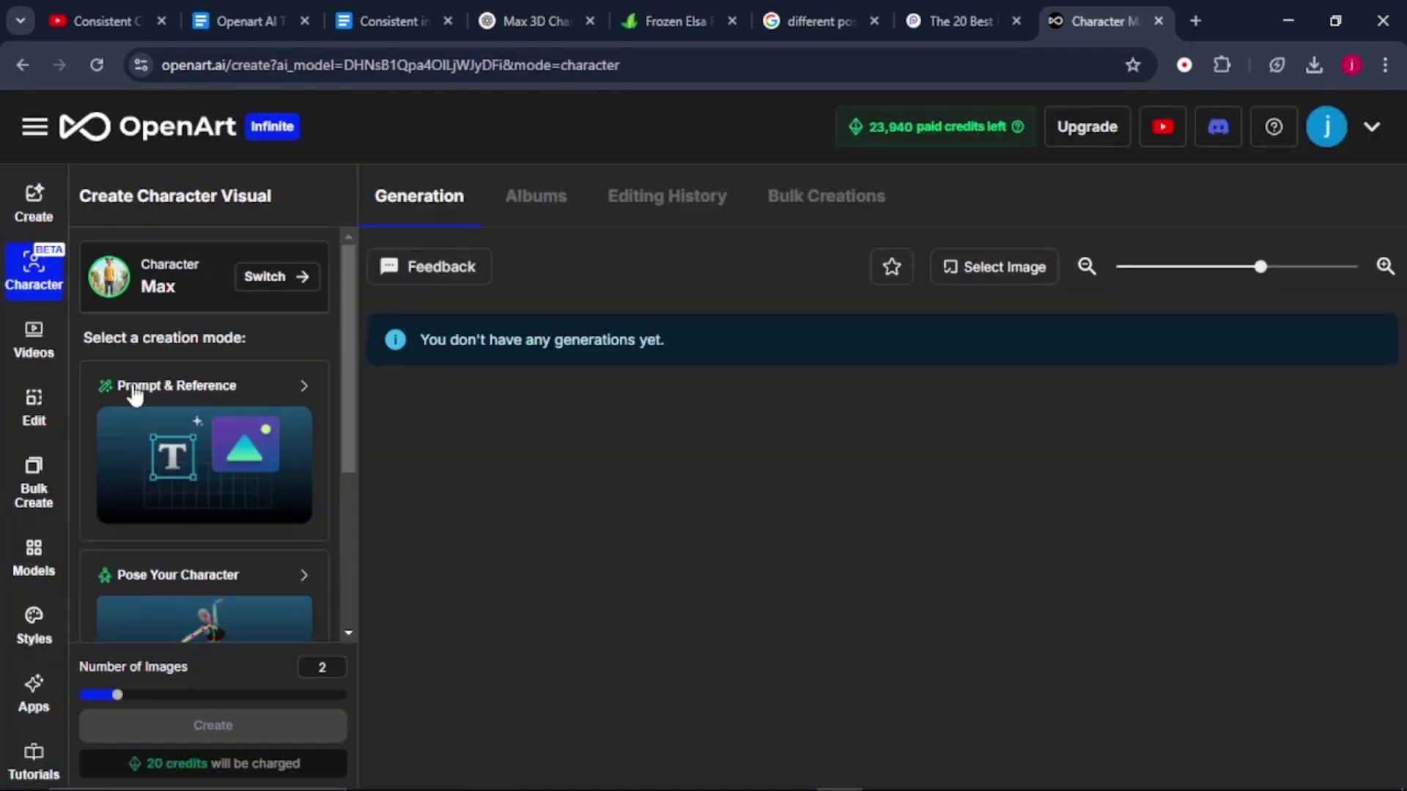
click(198, 440)
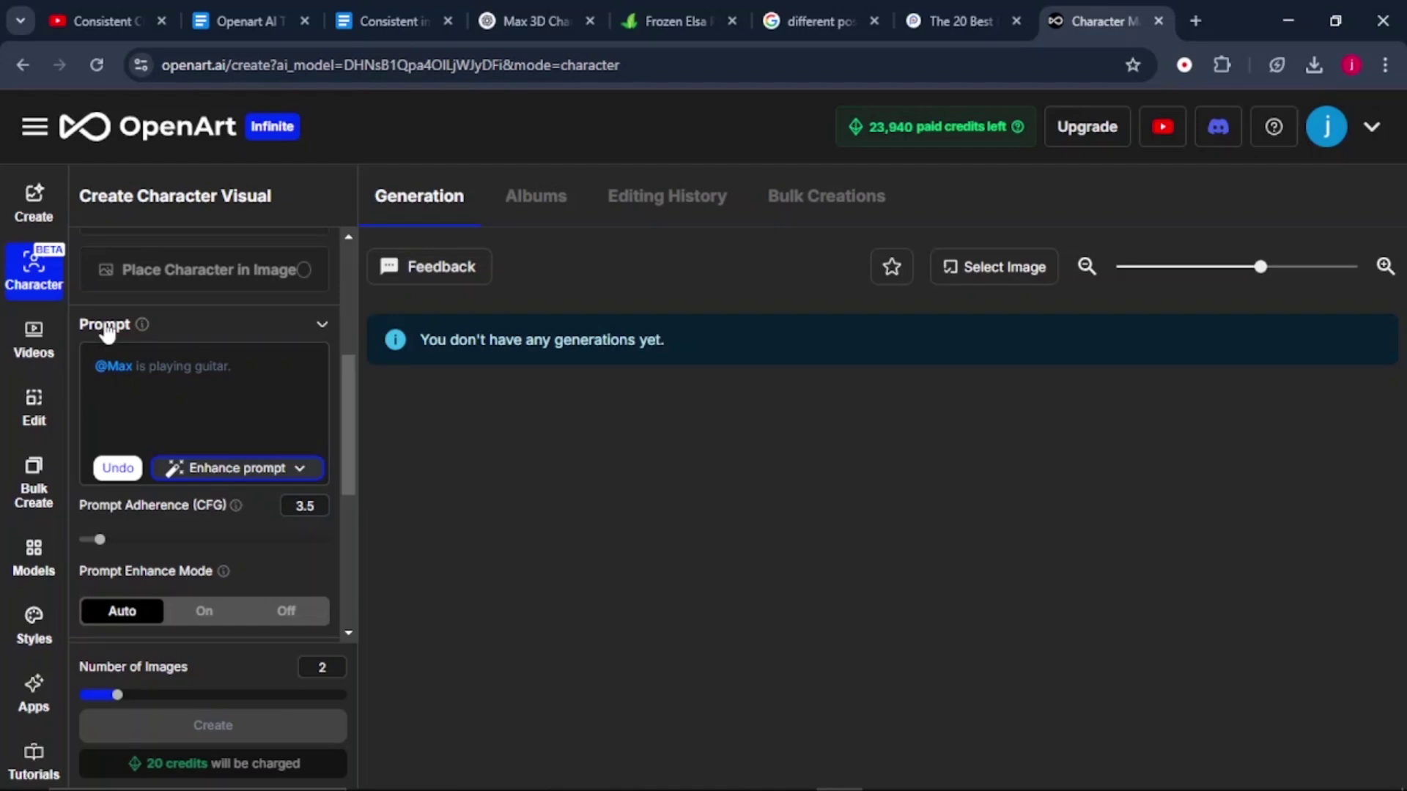
click(110, 368)
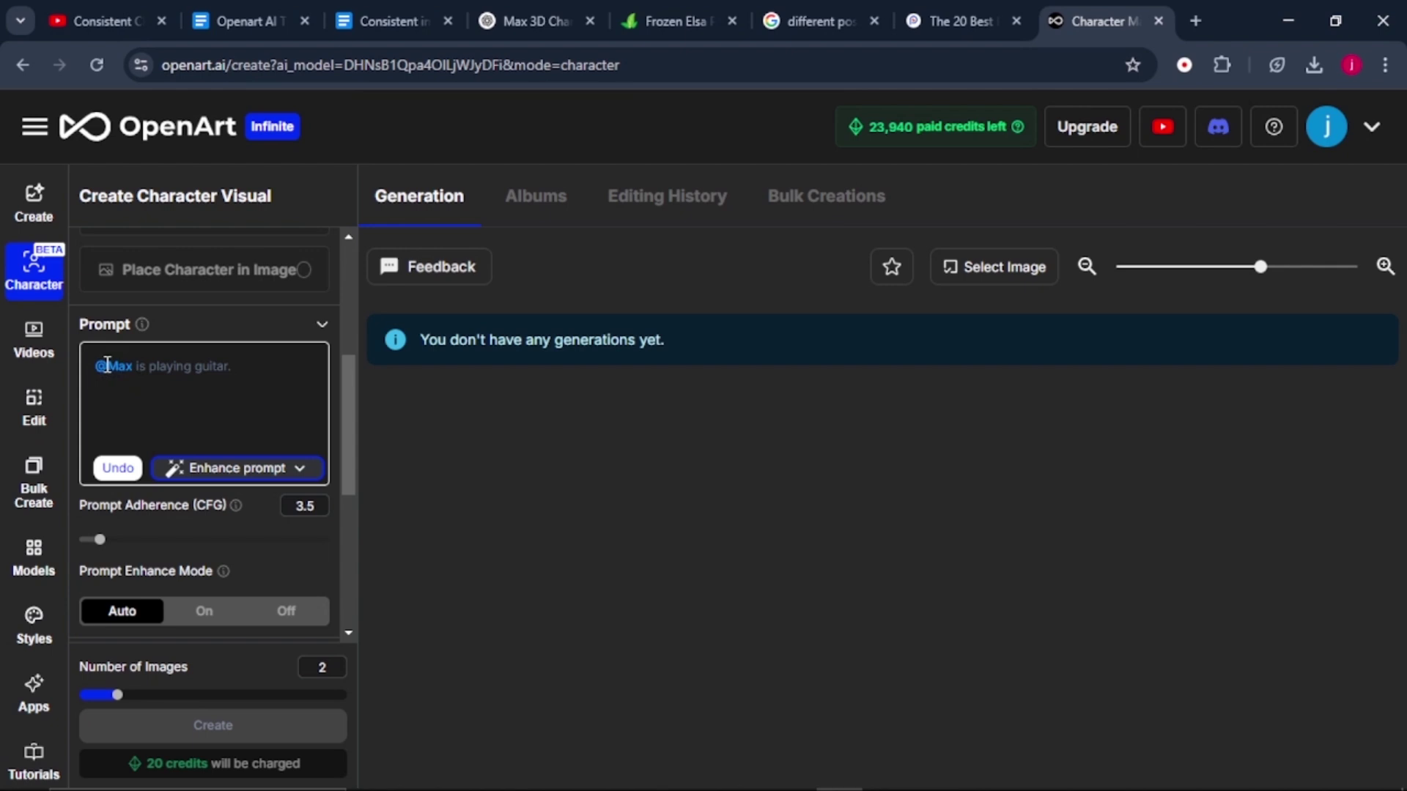
click(148, 365)
key(BackSpace)
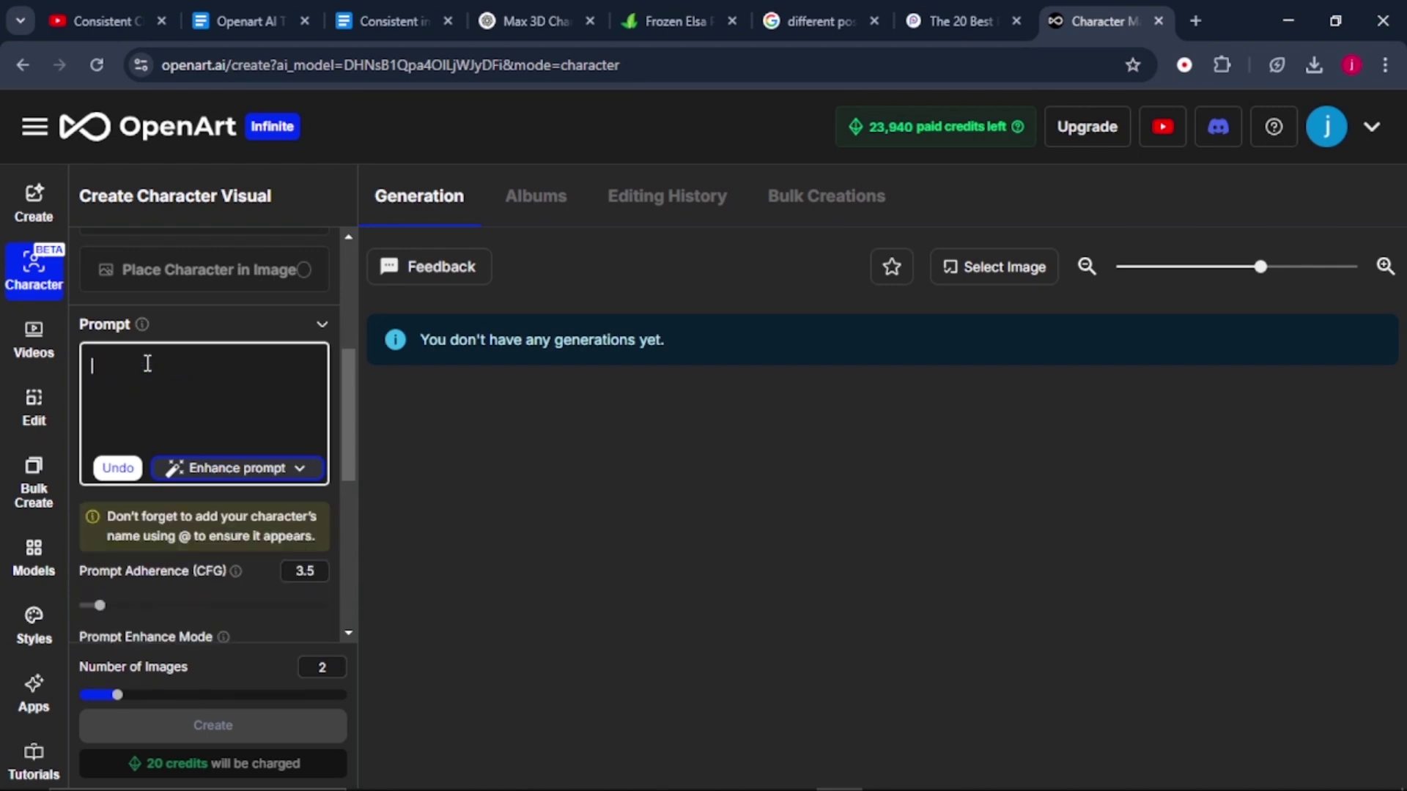
text(@)
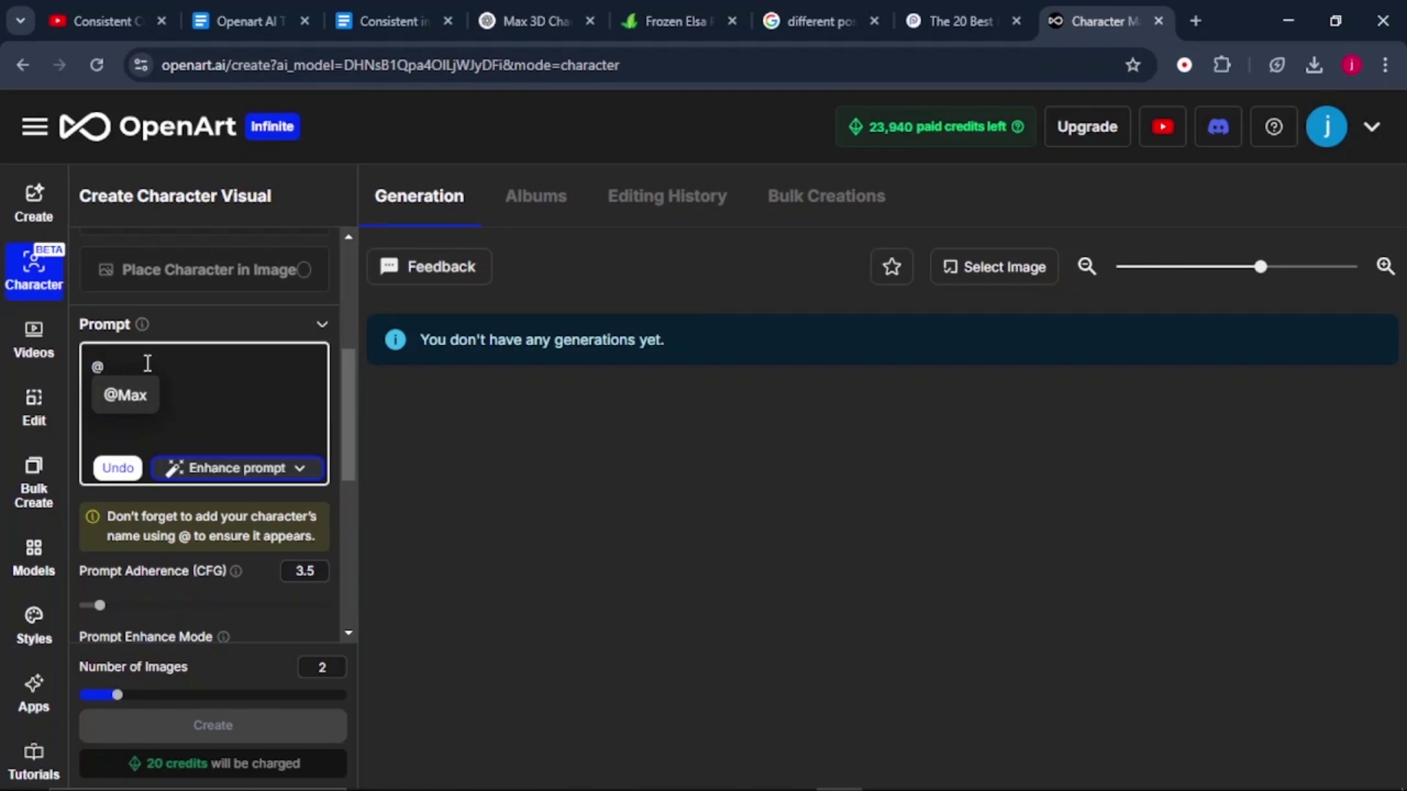
click(121, 394)
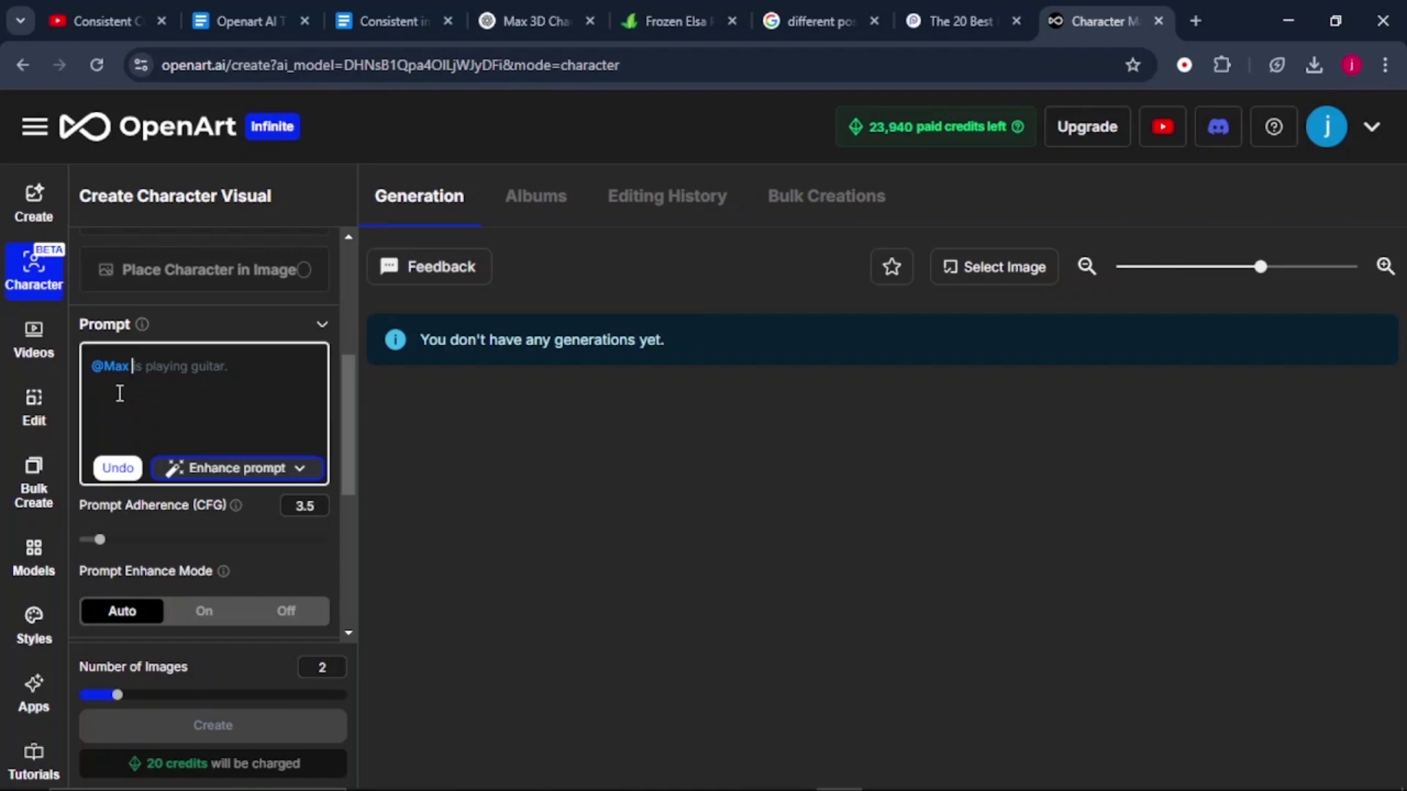
Set output to Landscape 1536×1024 with 3 images.
scroll(352, 507, down, 5)
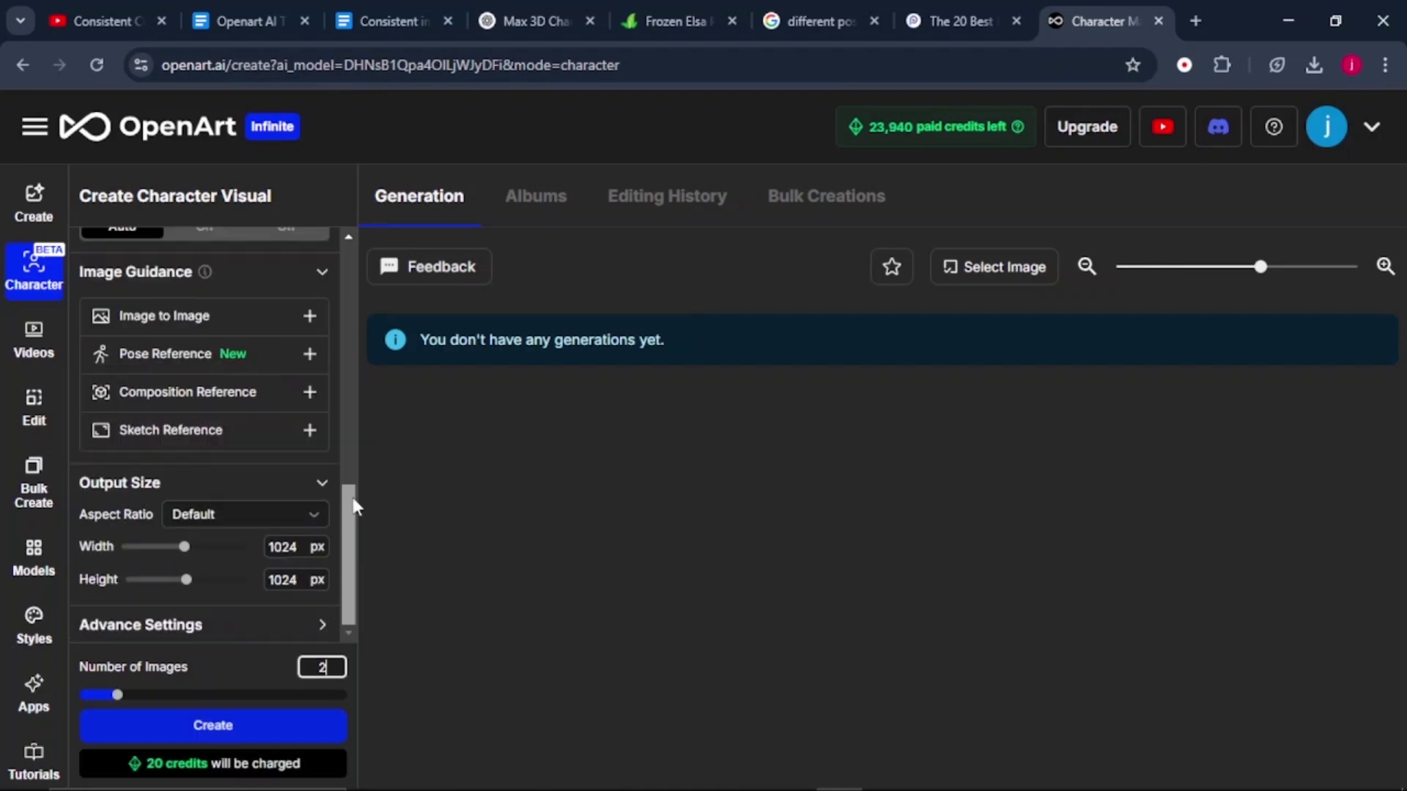
click(222, 518)
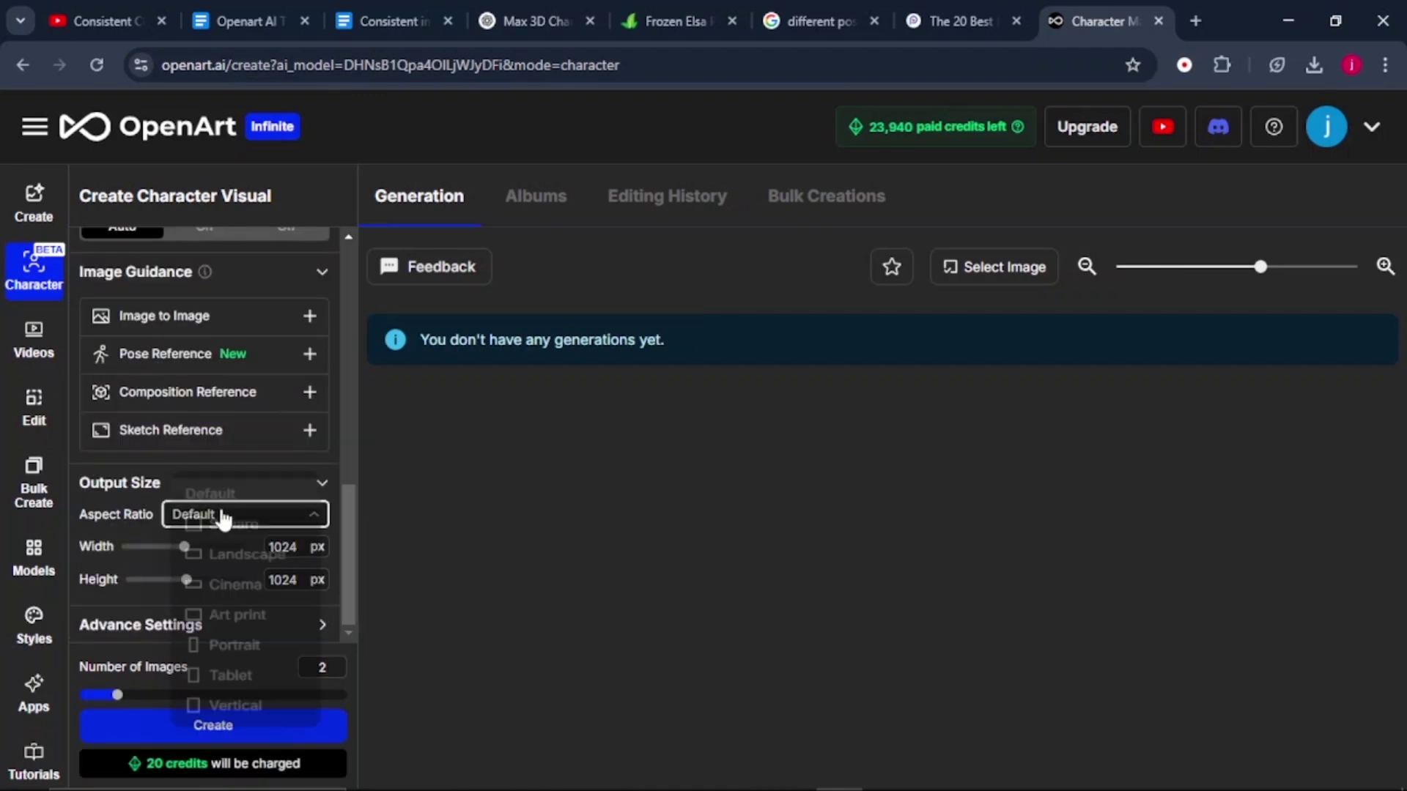
click(233, 563)
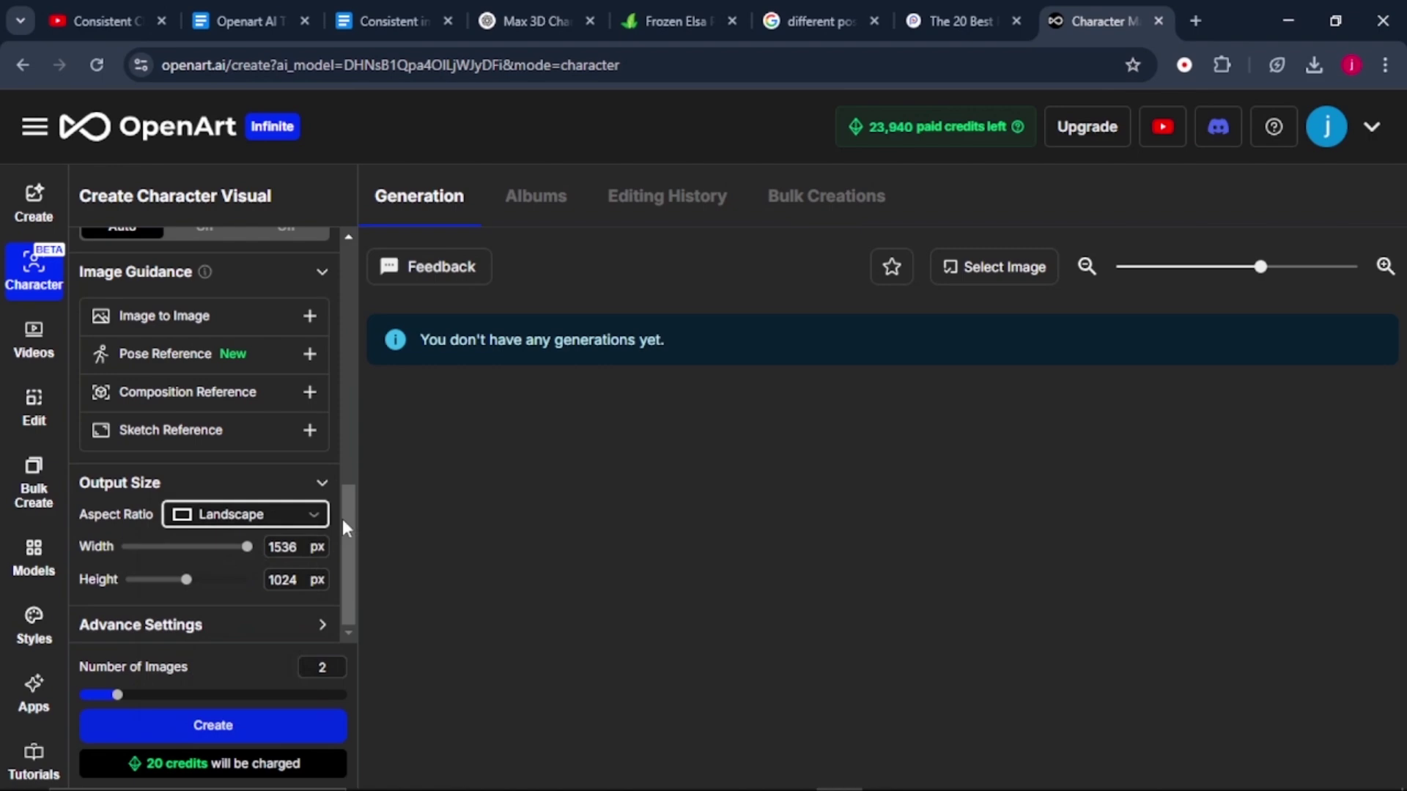
click(340, 664)
click(340, 661)
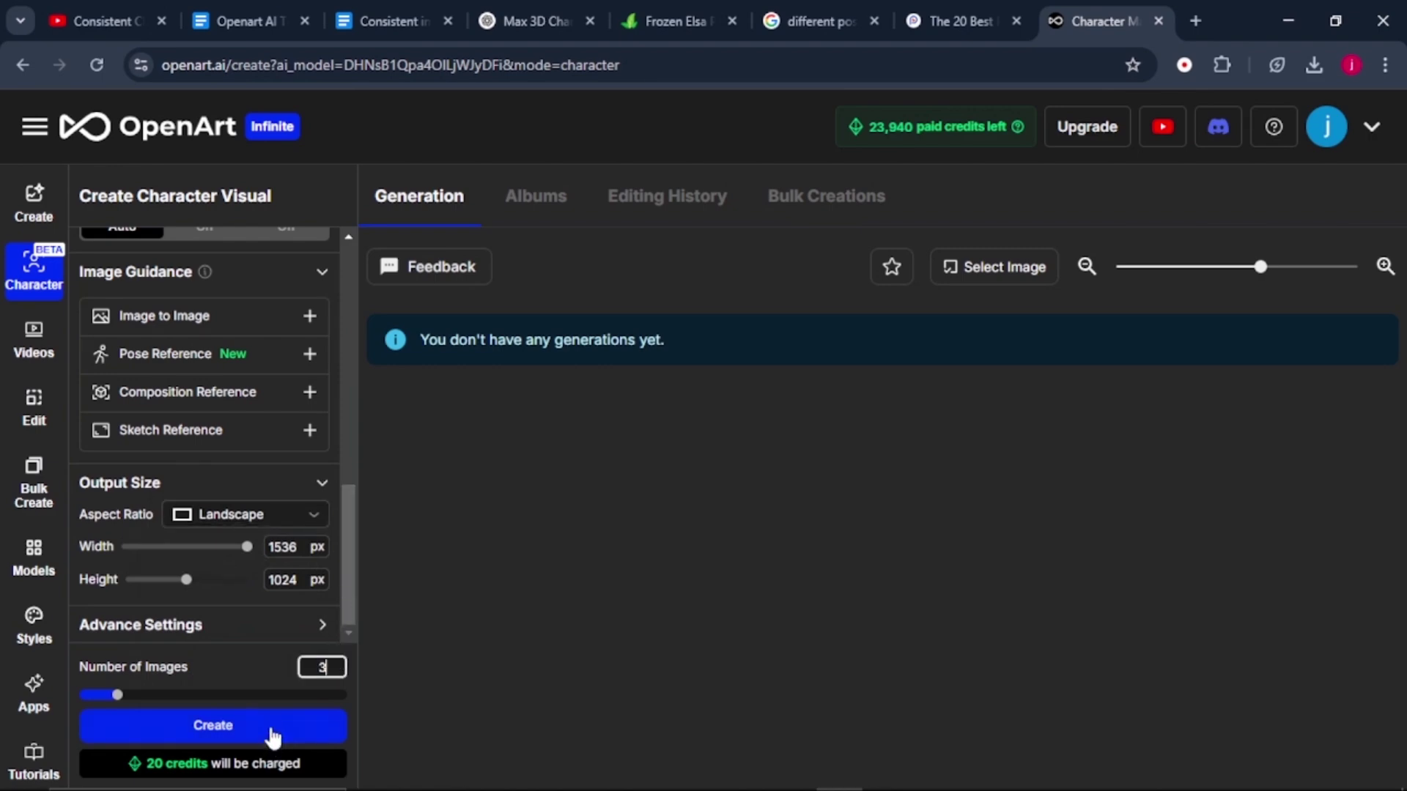
Generate the three Max guitar images and browse the electric and acoustic results.
click(200, 742)
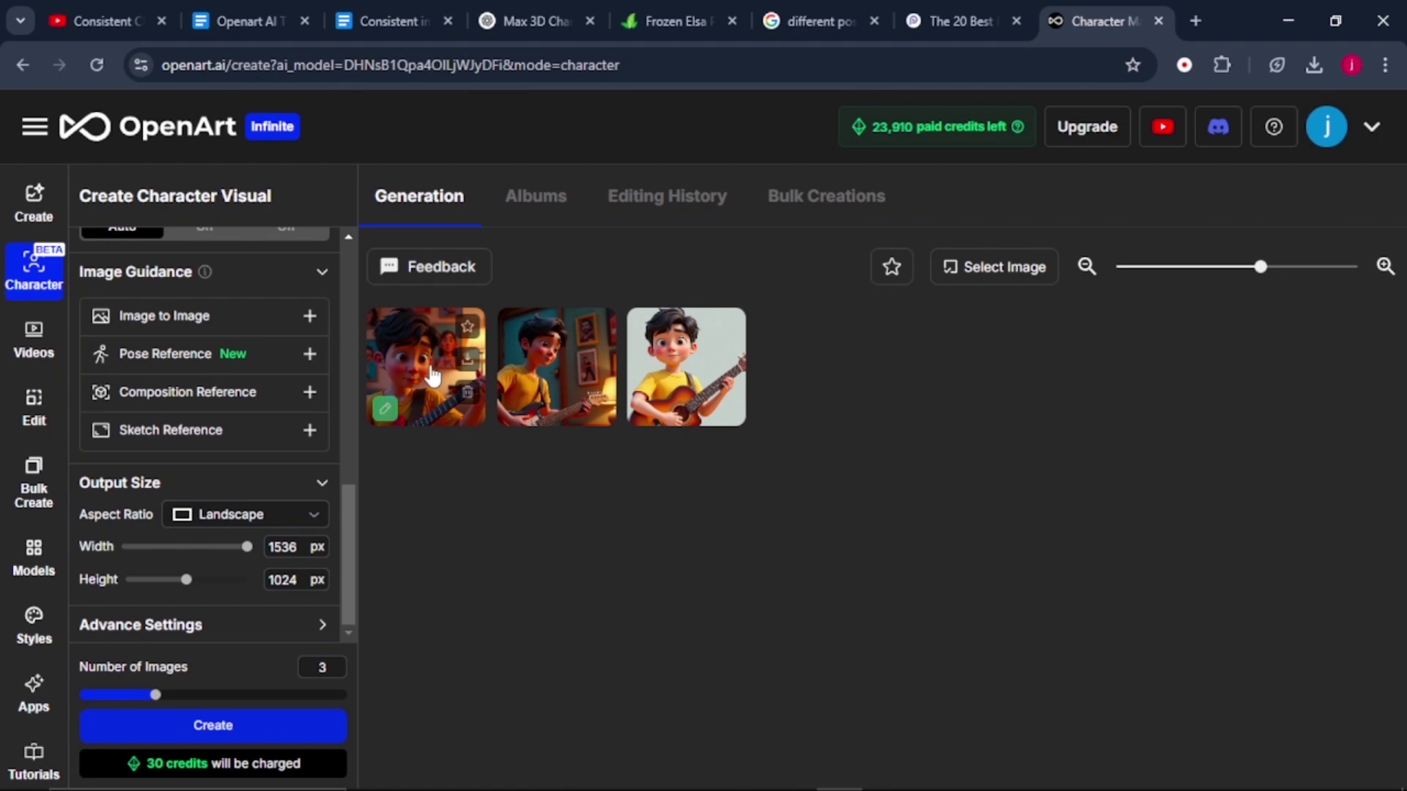
click(433, 377)
click(815, 441)
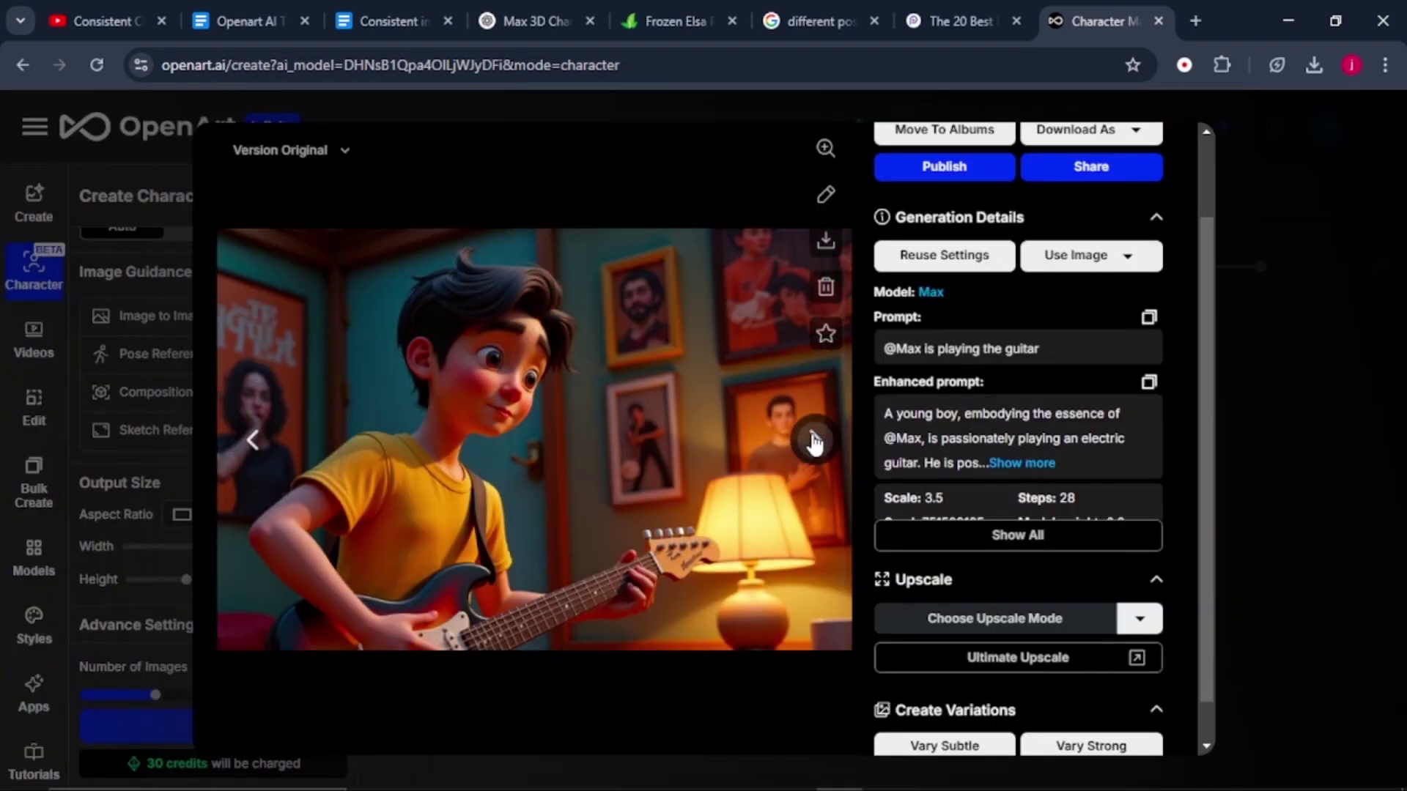
click(246, 394)
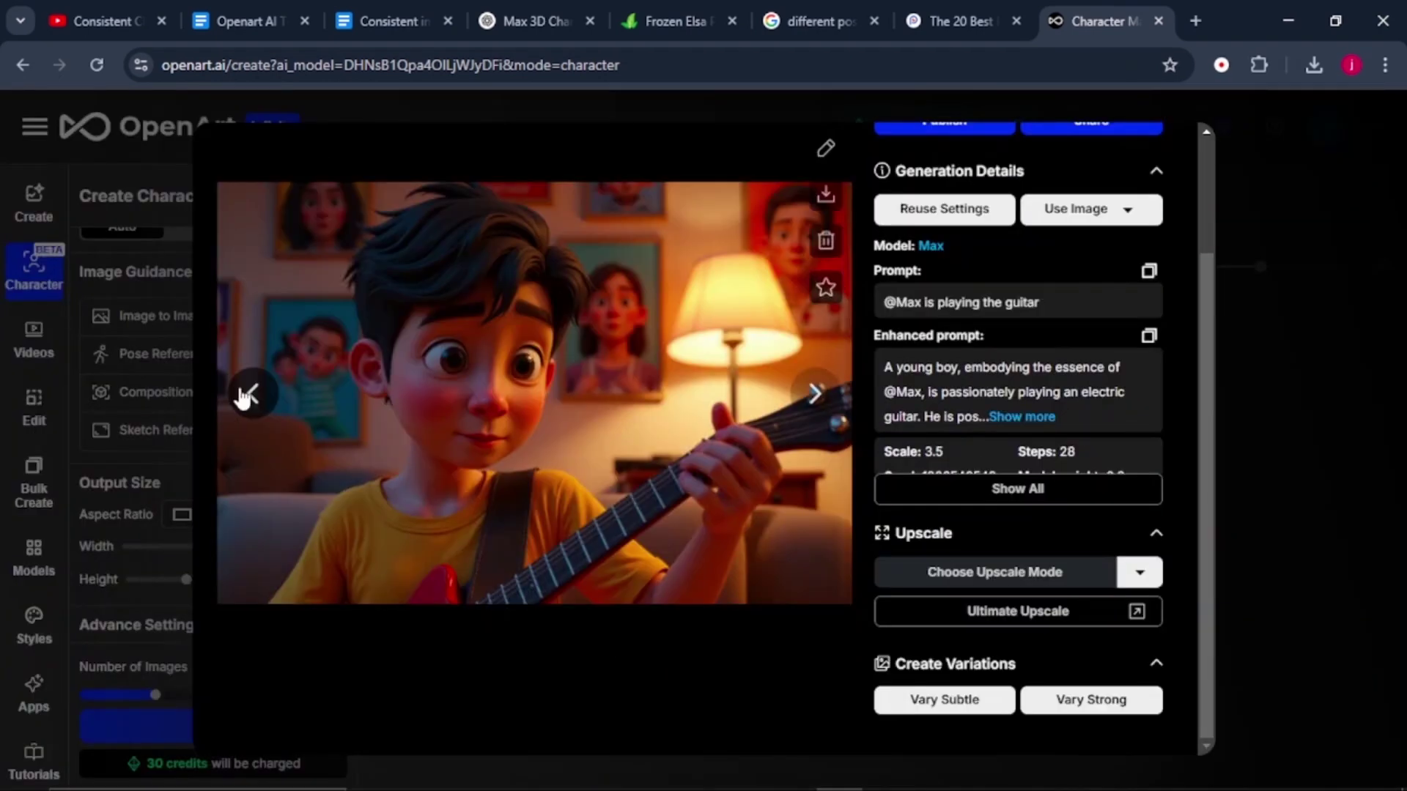
click(811, 393)
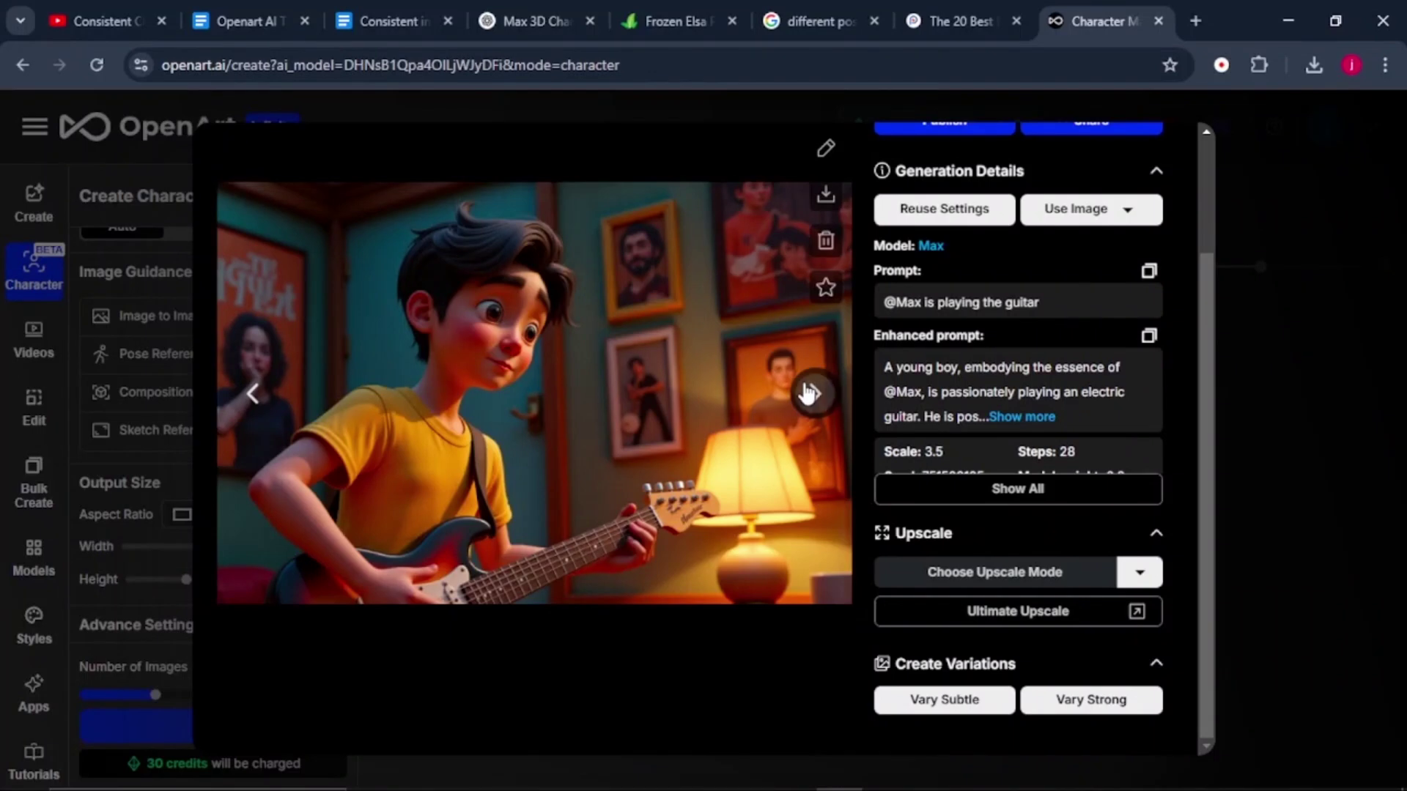
click(809, 393)
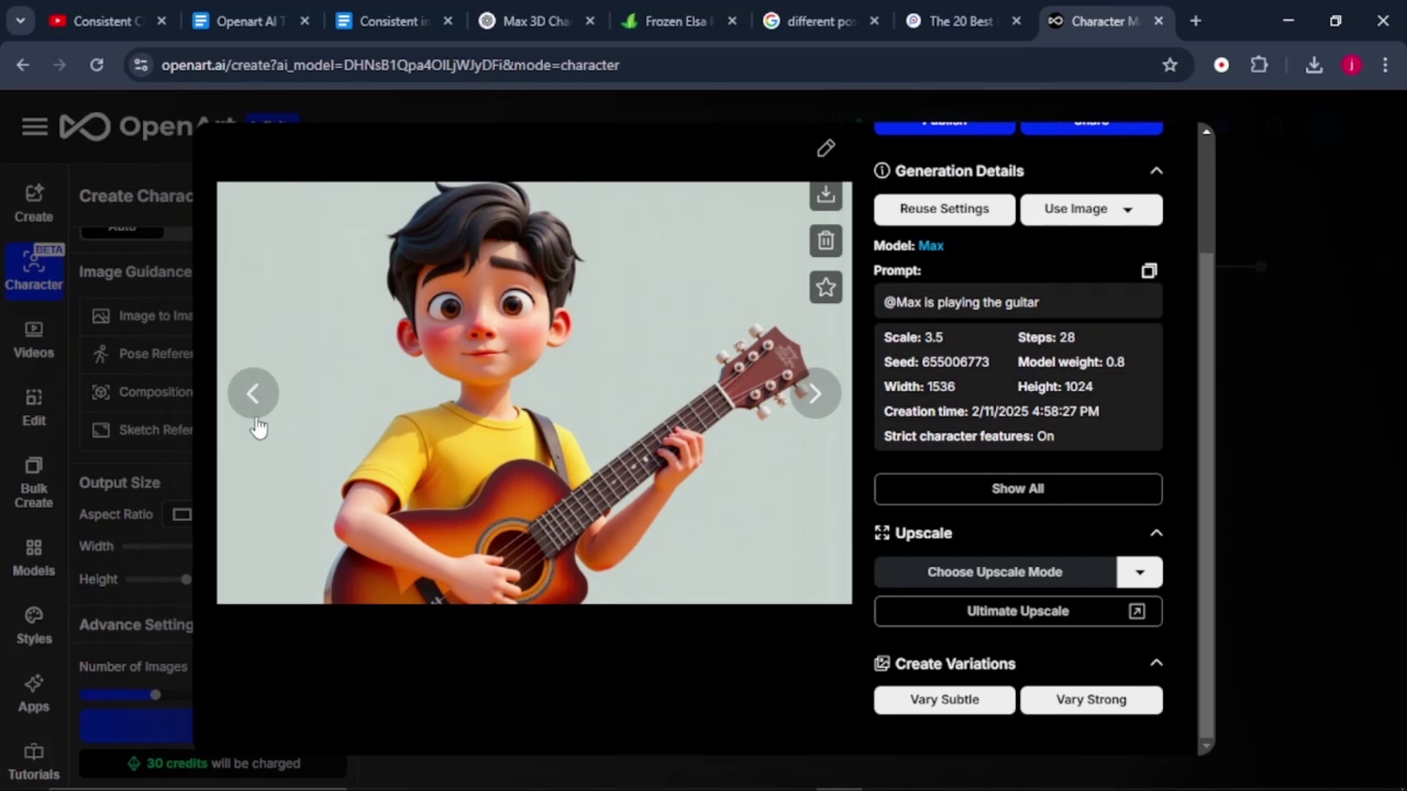
click(252, 396)
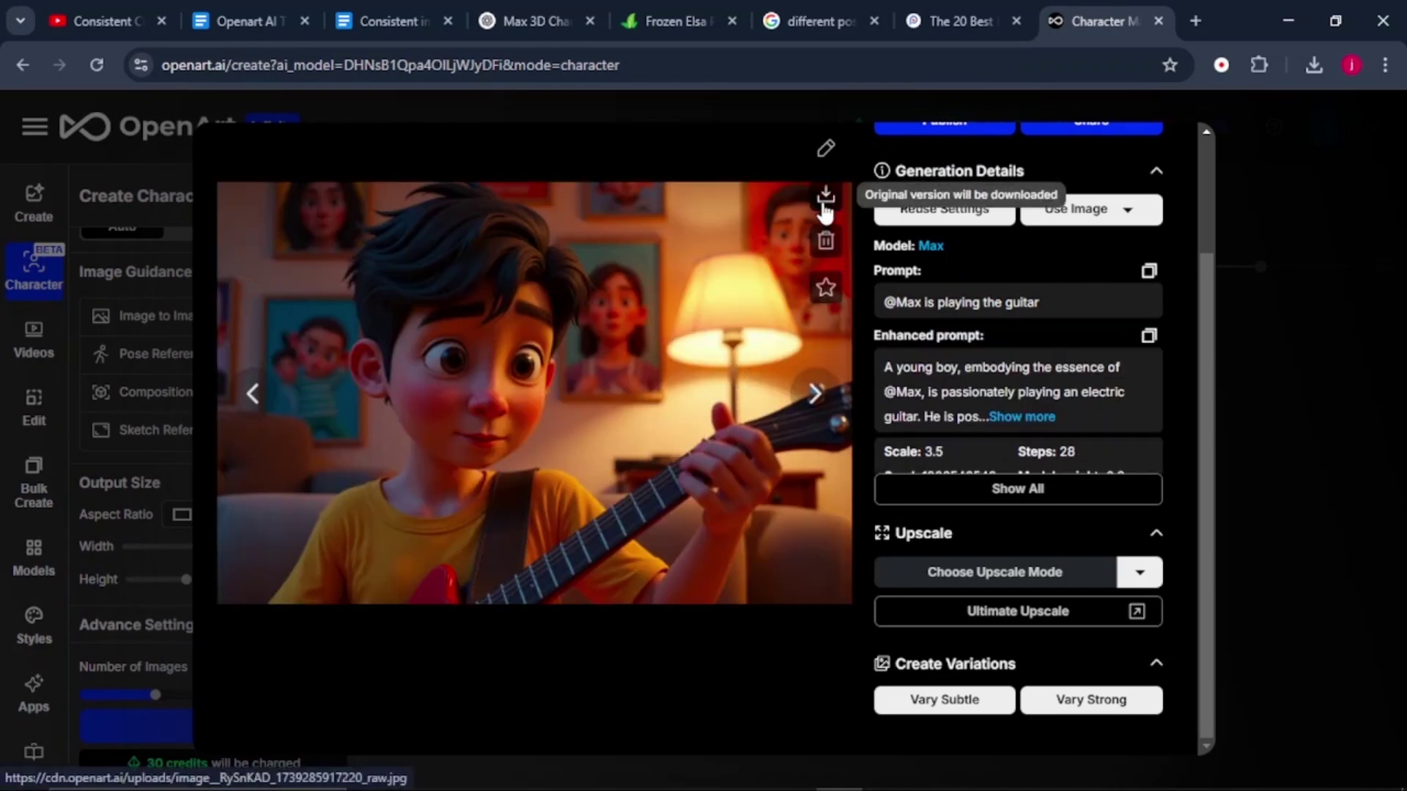
key(Escape)
Replace the prompt with the standing-confidently-holding-guitar, hand-on-hip description.
scroll(341, 312, up, 4)
drag(341, 312, 344, 410)
click(286, 331)
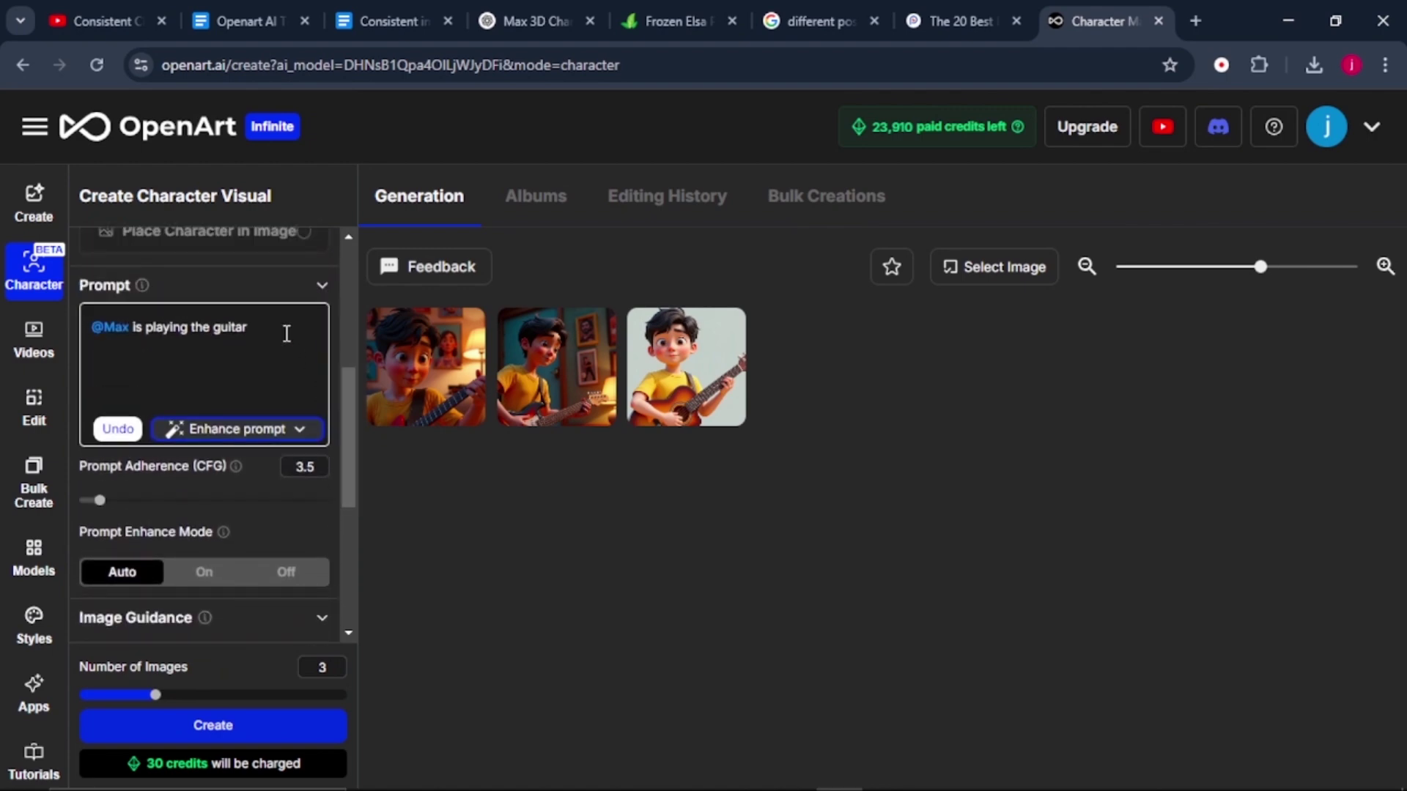
key(ctrl+a)
text(@Max is holding the guitar while standing confidently with his one hands on his hips)
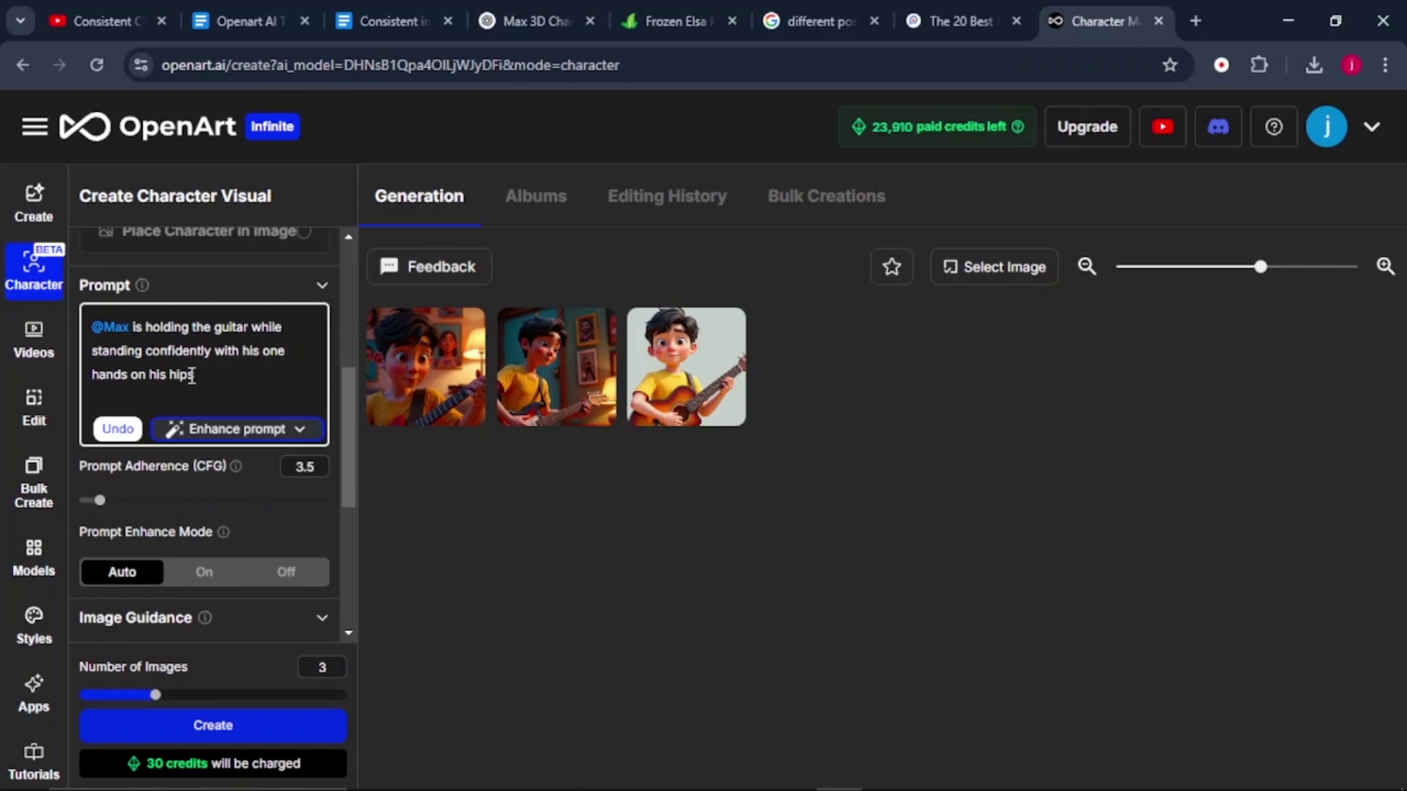
Generate the standing-pose Max images and browse them, including the beige-background one.
click(257, 722)
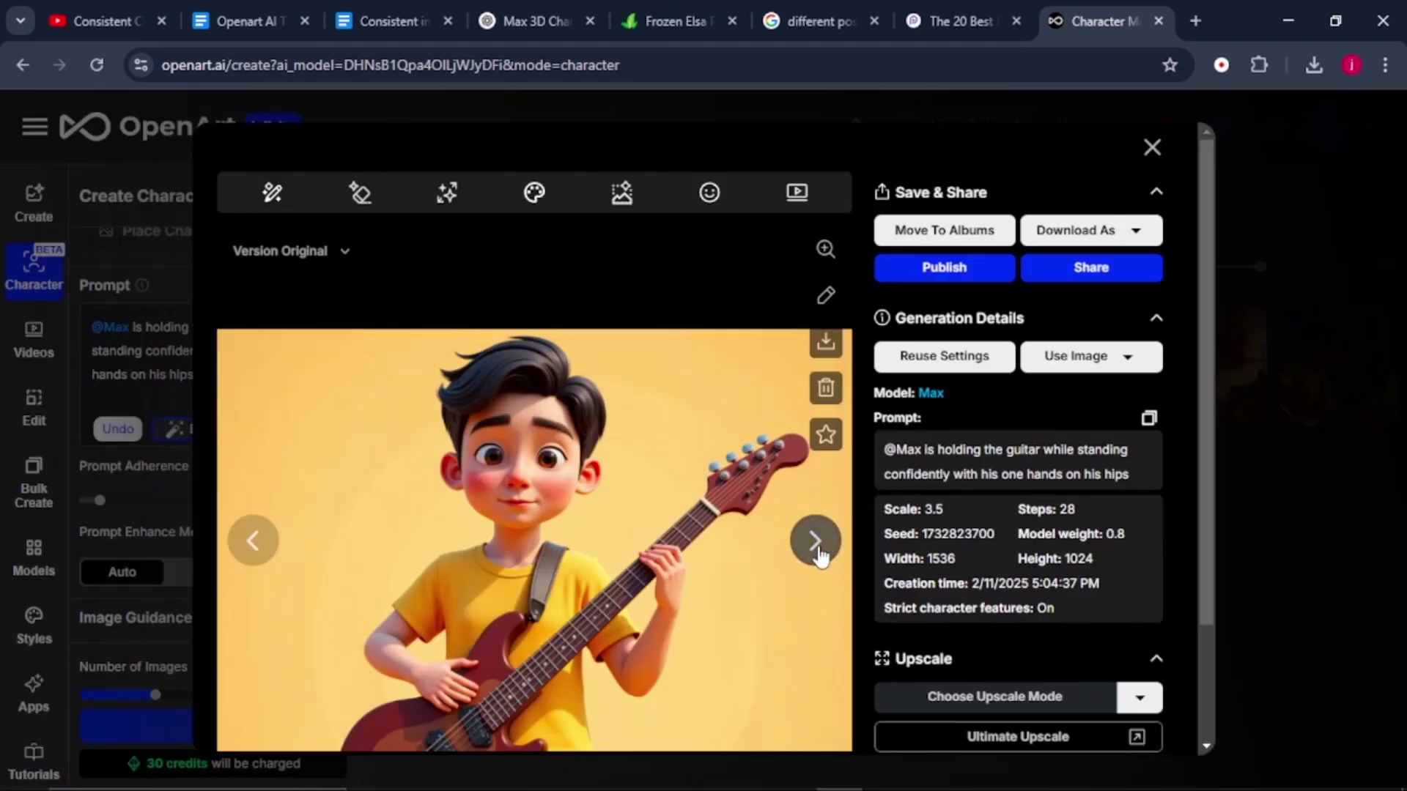
click(817, 551)
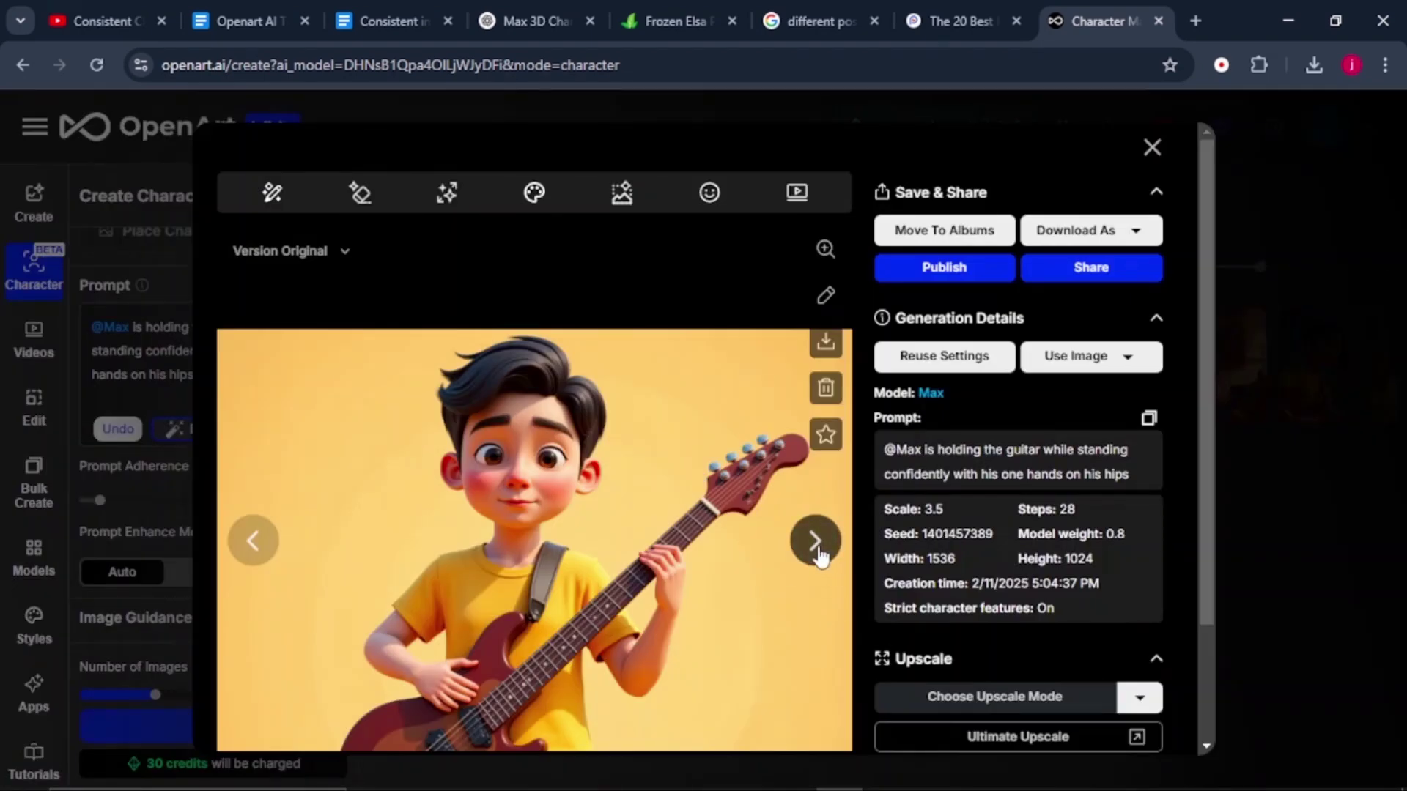
click(256, 542)
click(258, 542)
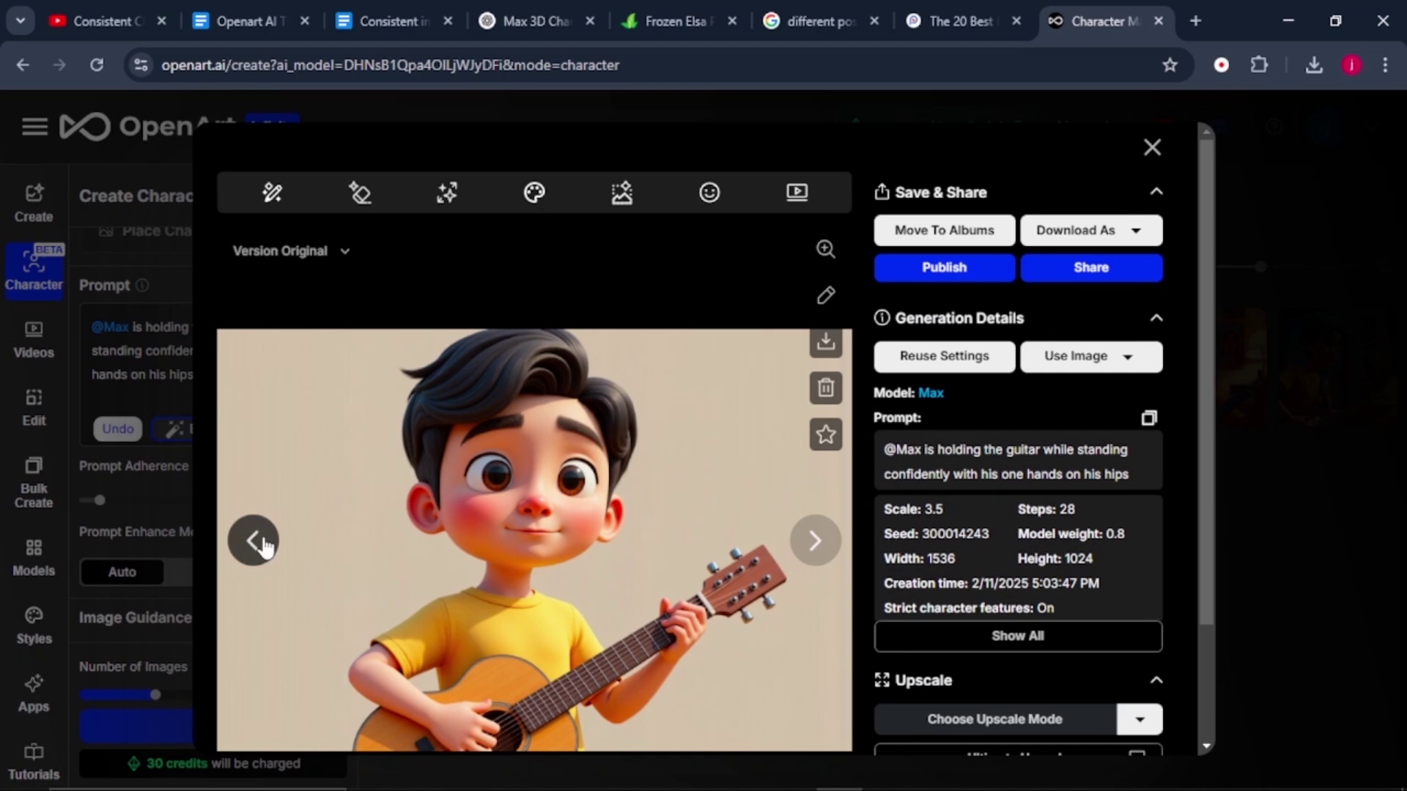
click(257, 542)
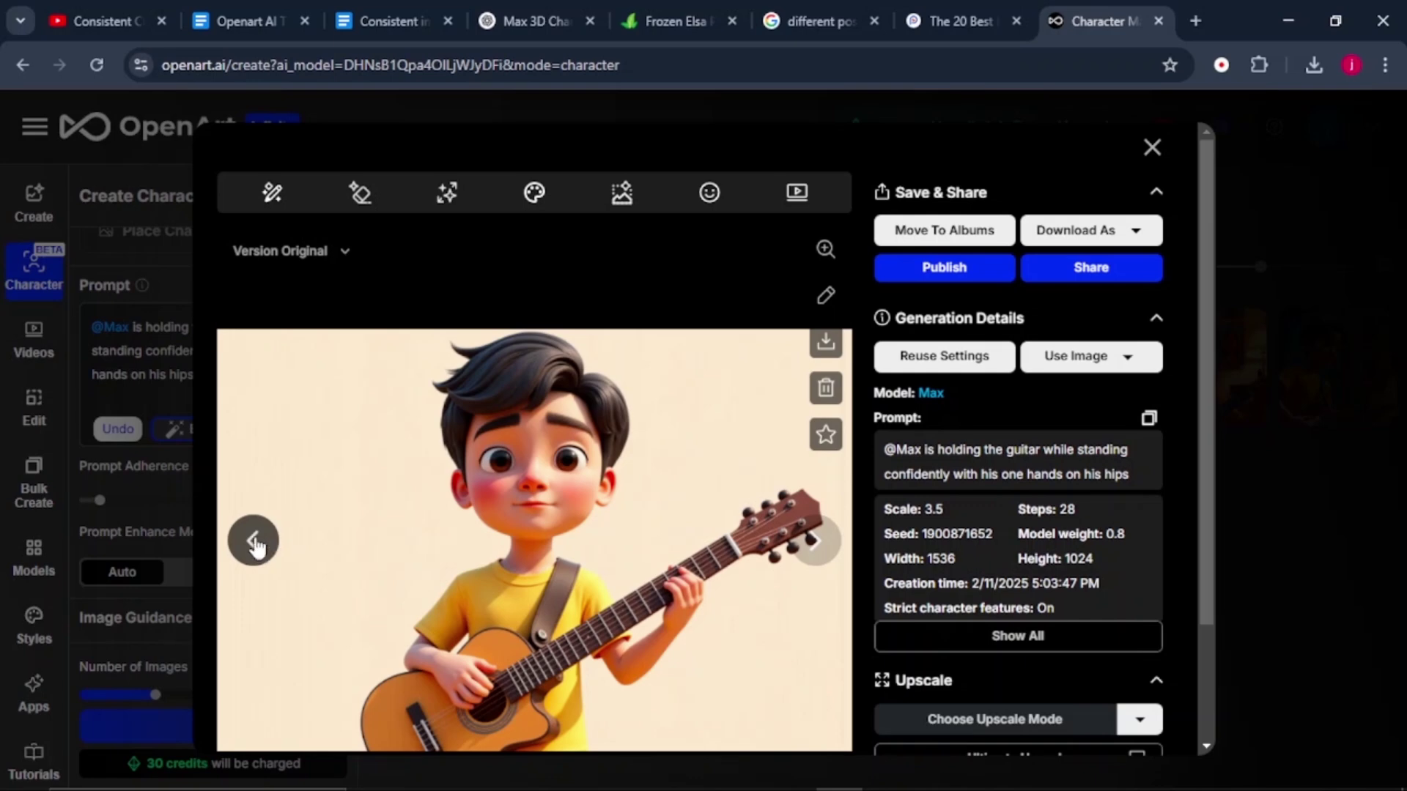
key(Escape)
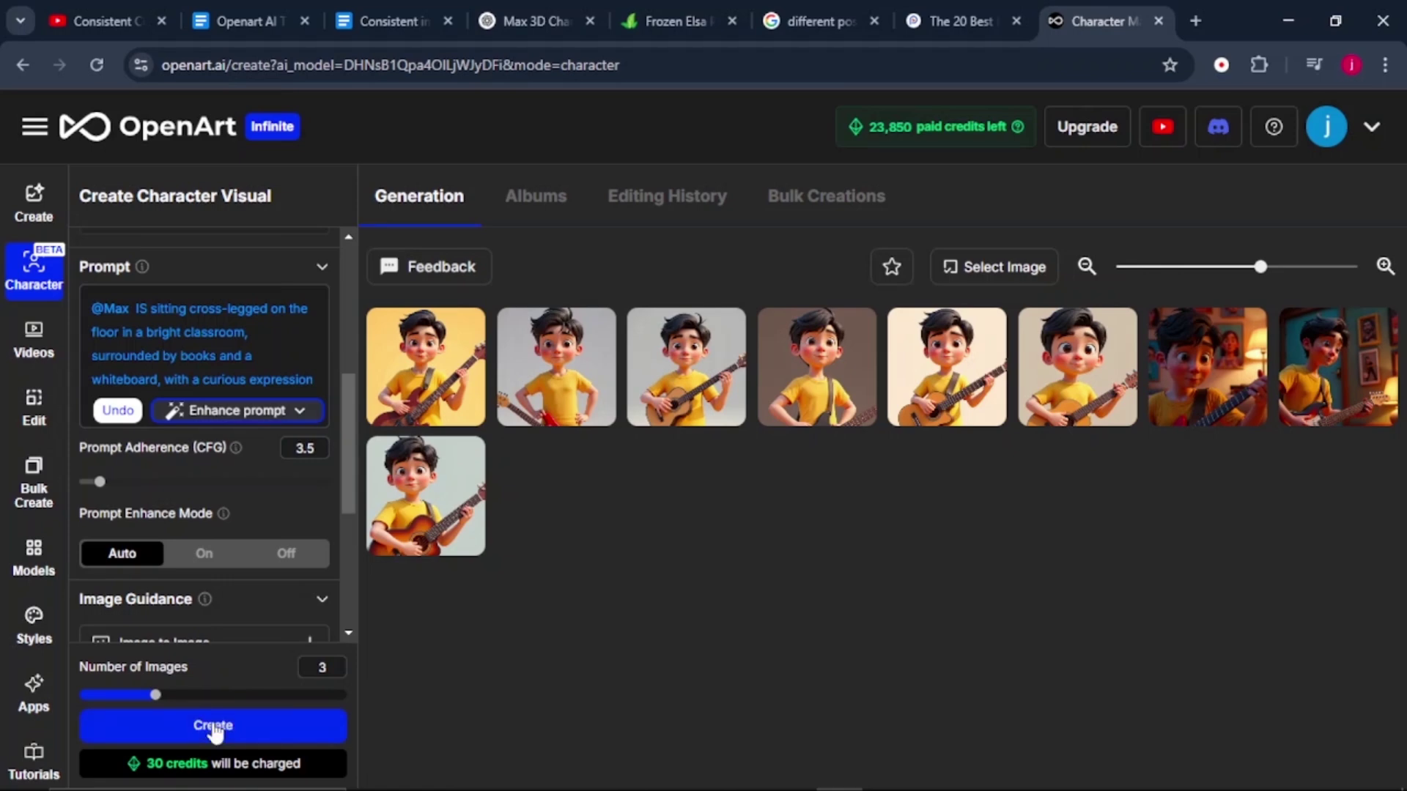
Generate the cross-legged classroom images of Max and view the next result.
click(214, 729)
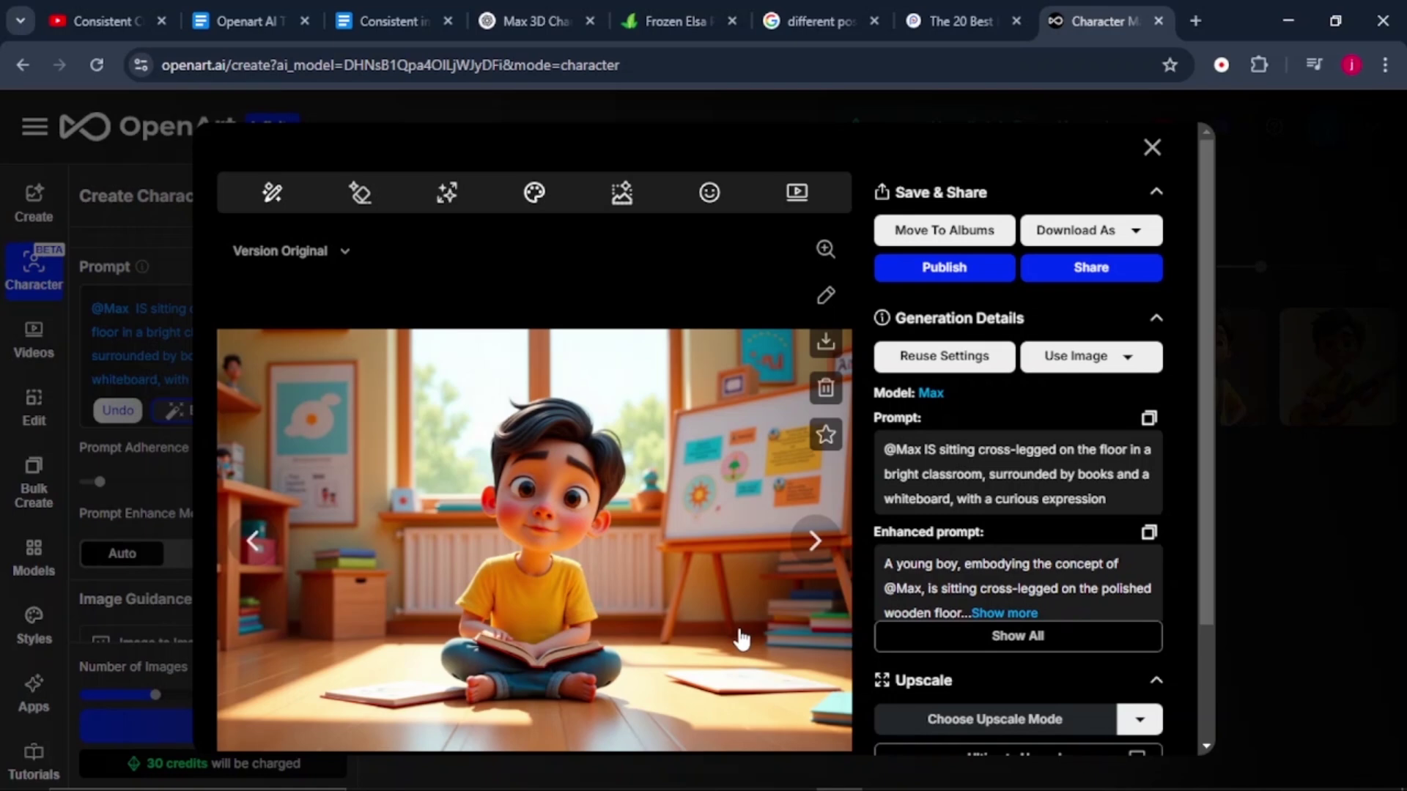
click(814, 542)
Add a red shirt and black pants to the classroom prompt, generate, and browse results.
click(180, 374)
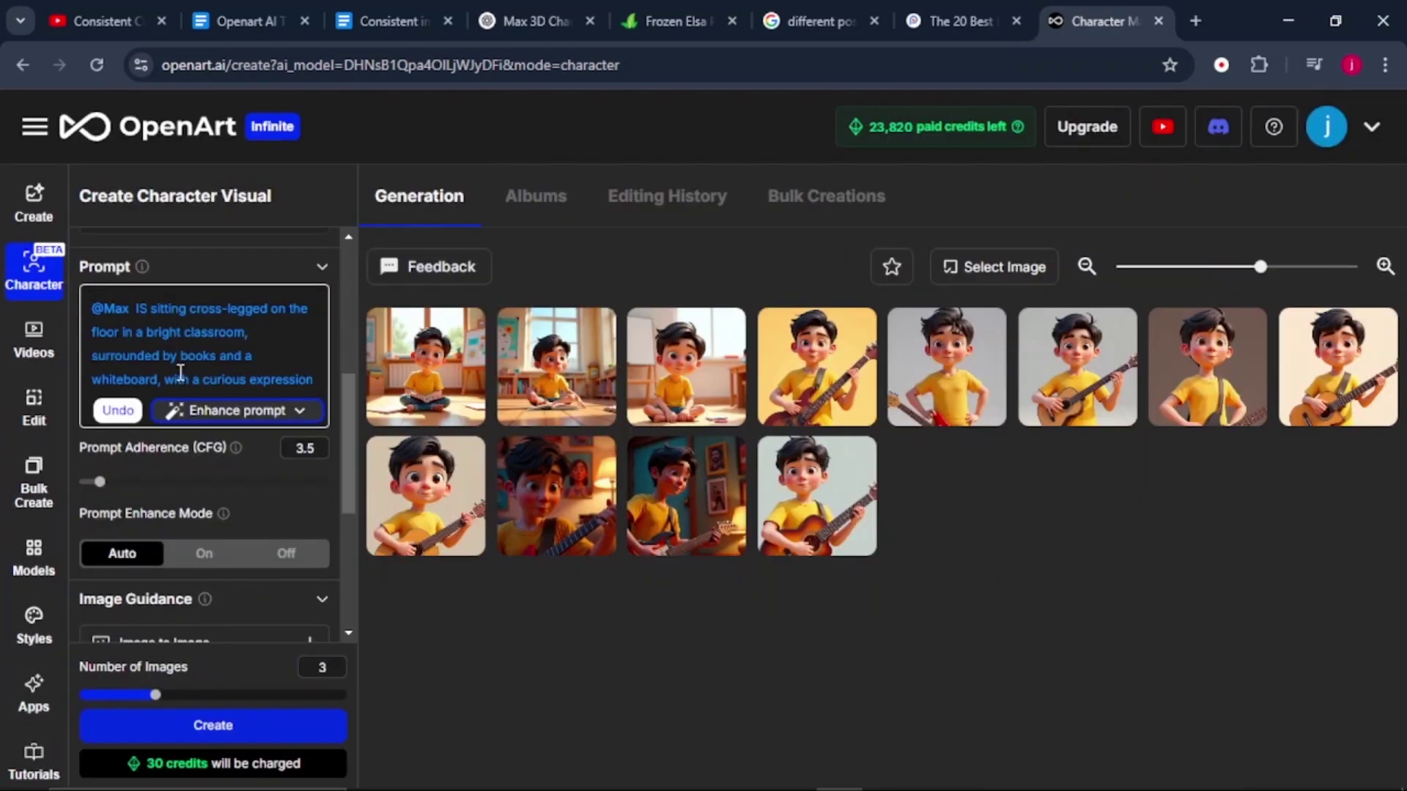
text(wearing a red straightforward shirt and black effortless pants,)
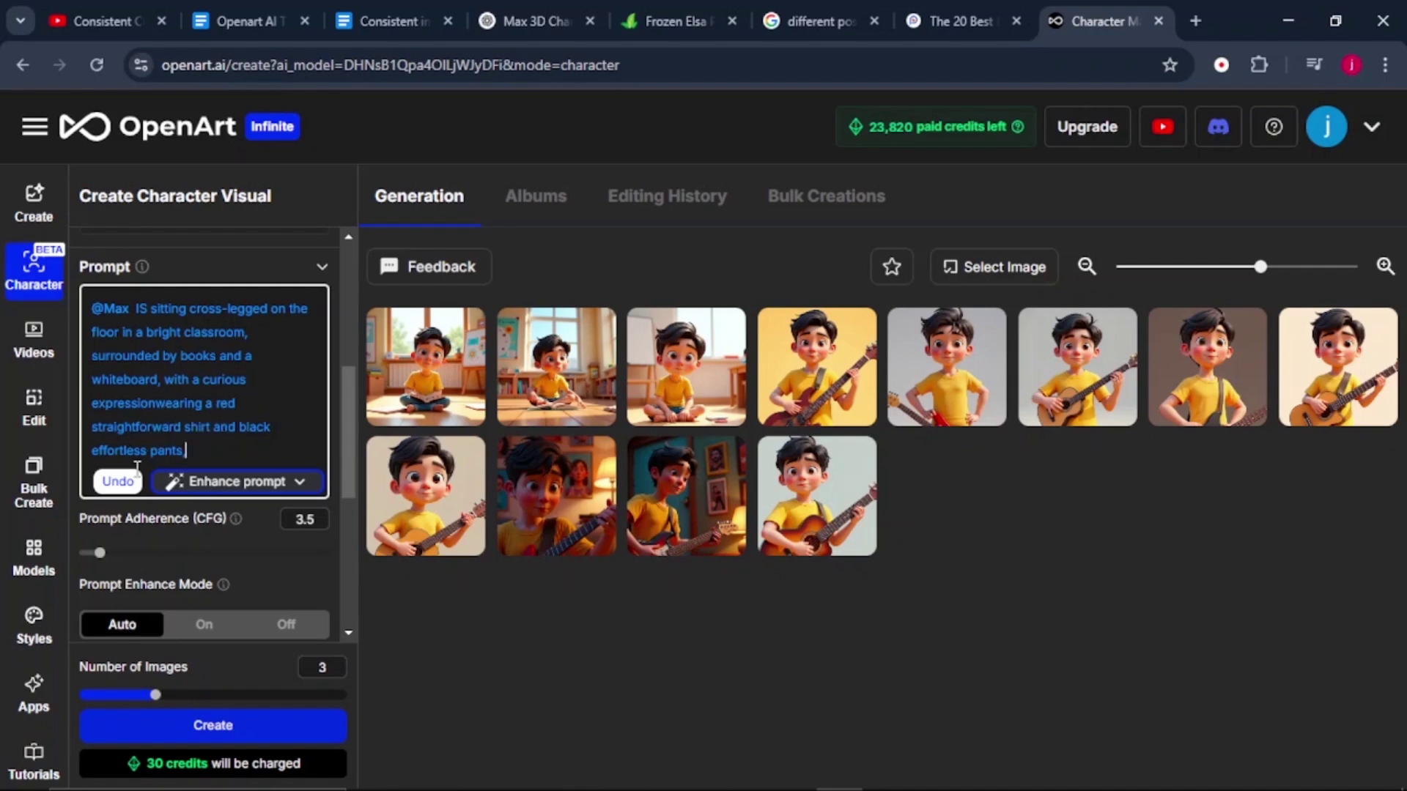
click(264, 733)
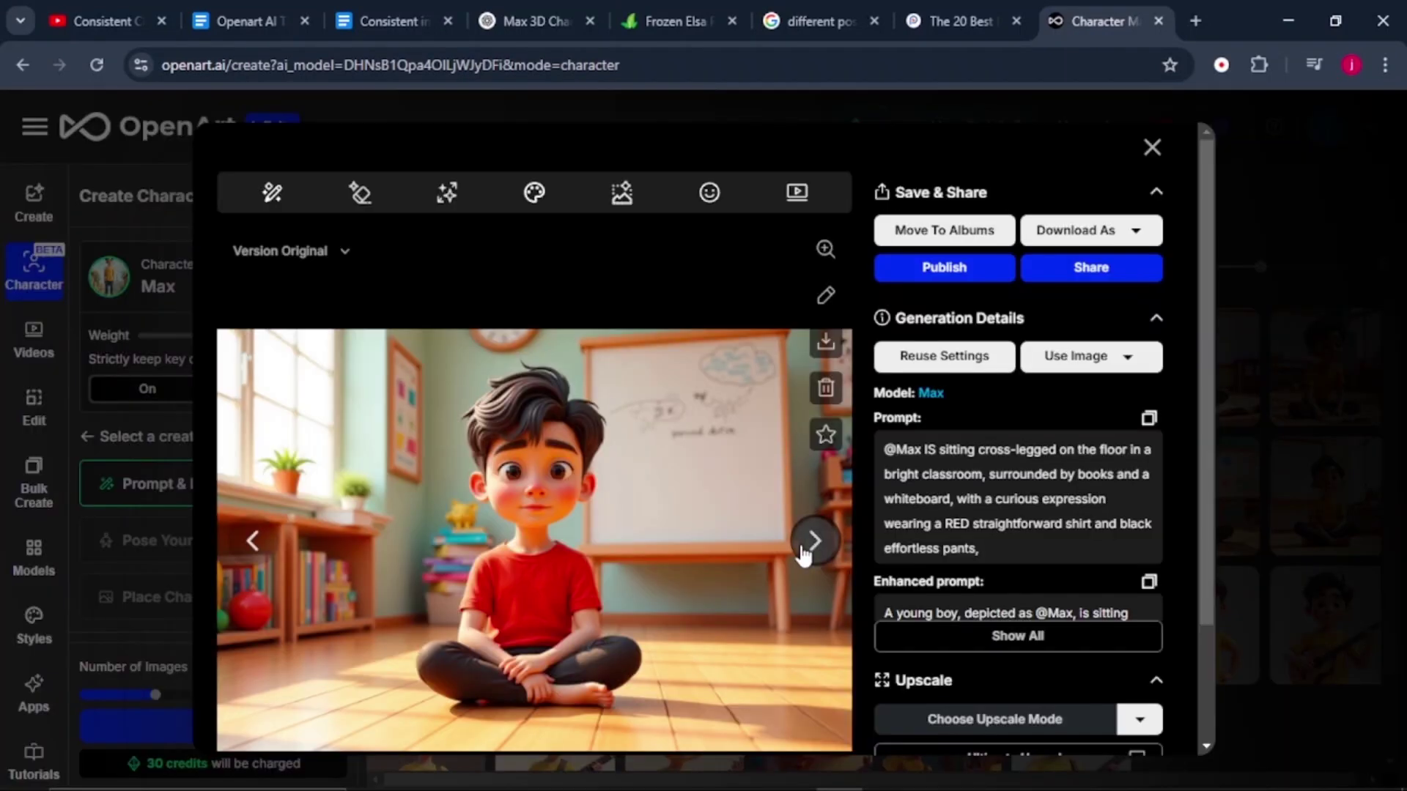
click(813, 541)
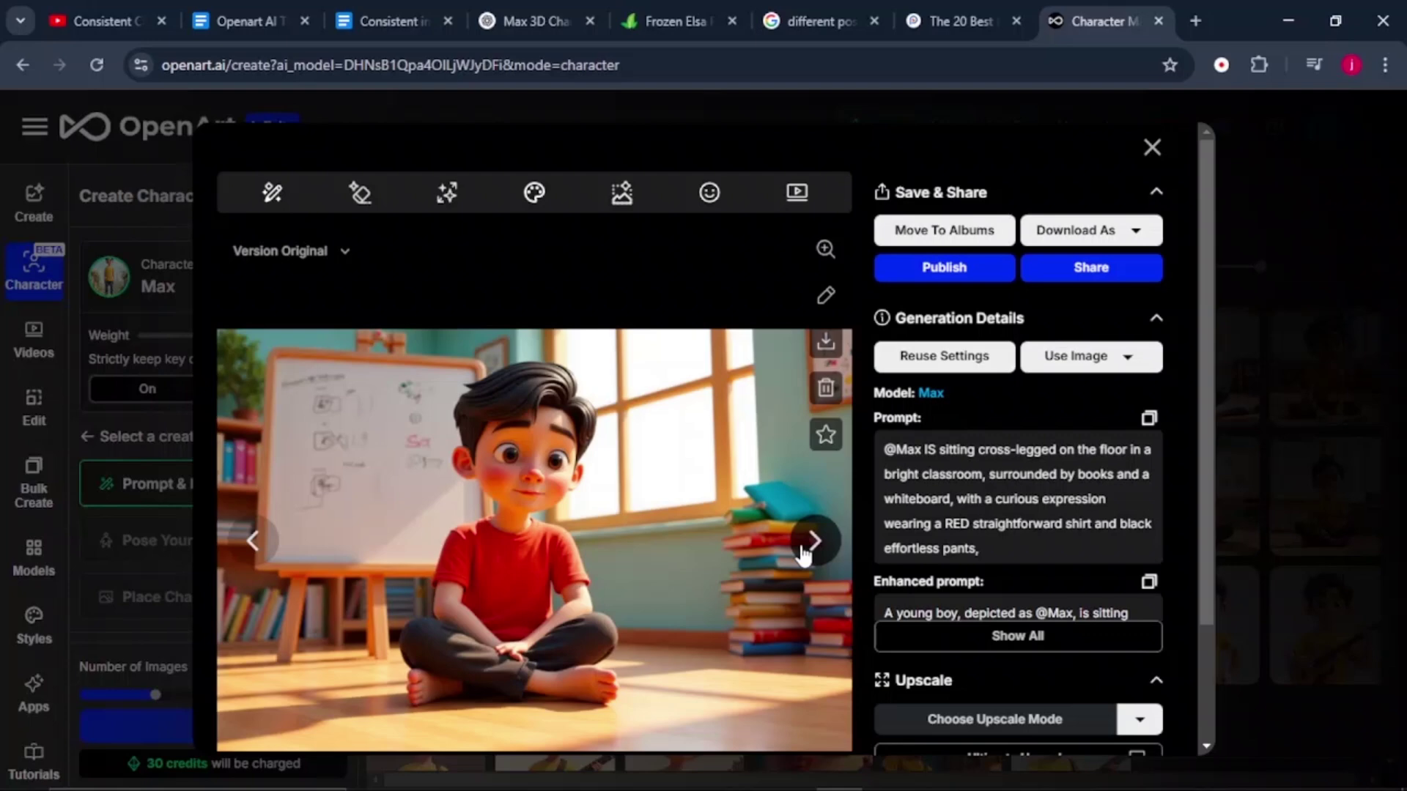
click(814, 540)
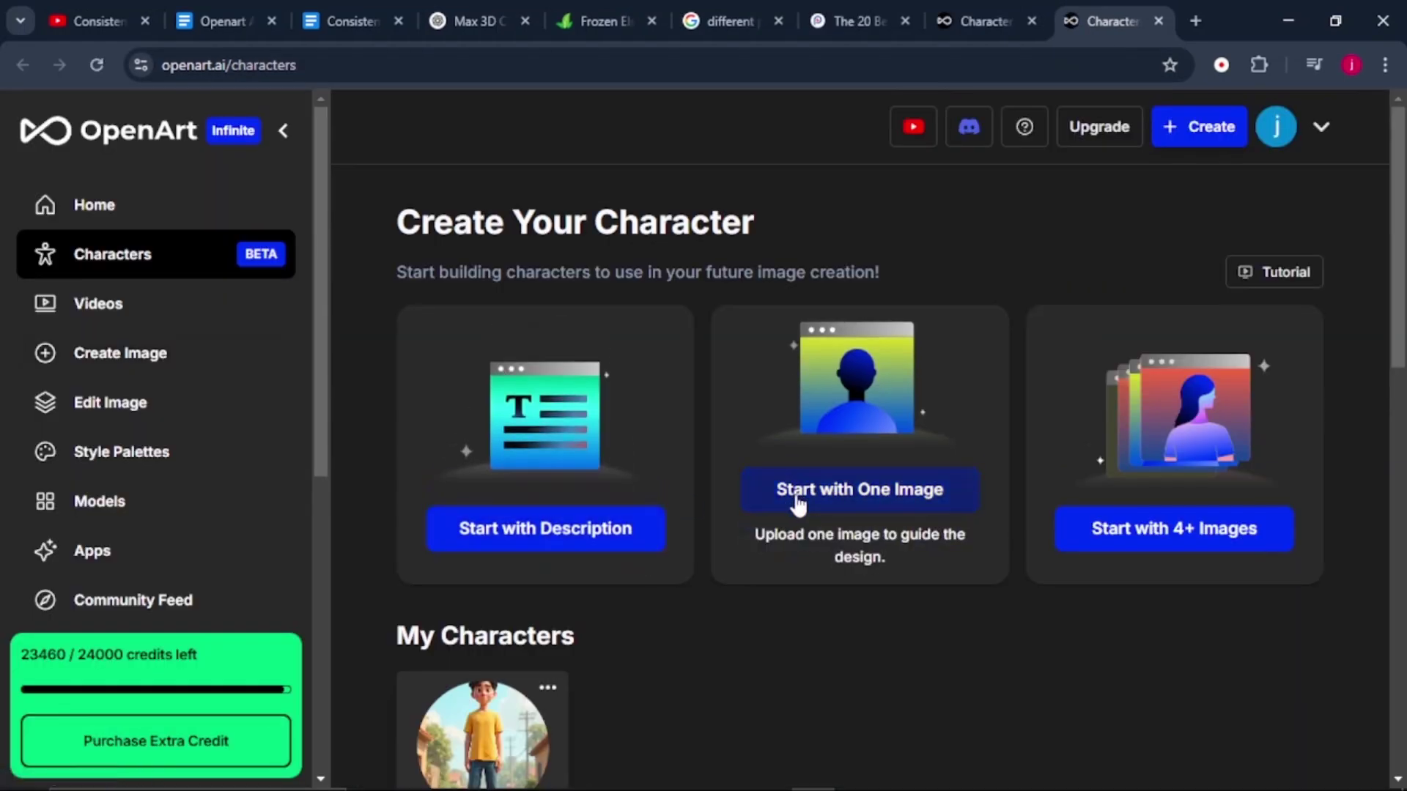
Create the 'ELSA 3D' character from one Elsa reference picture in Downloads.
click(815, 494)
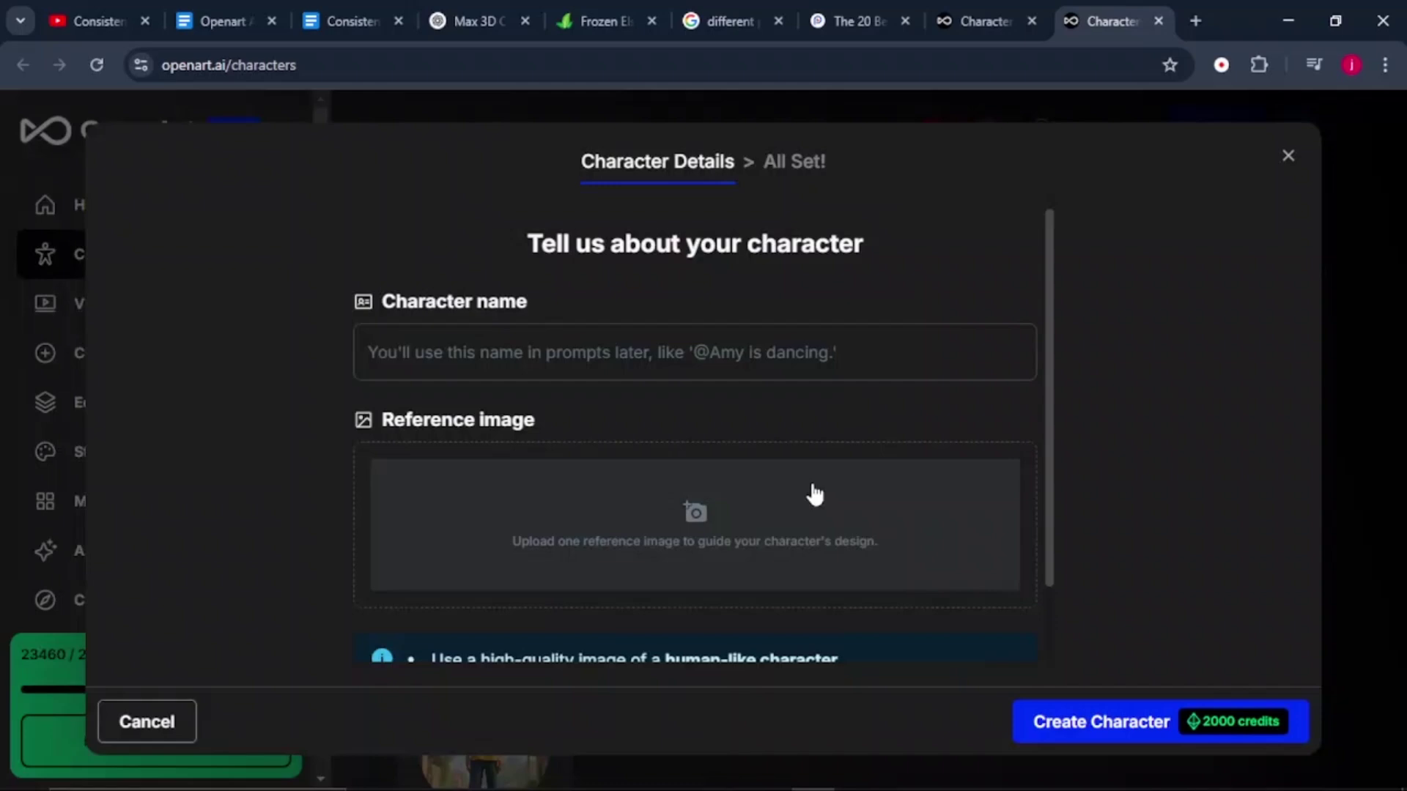
click(521, 355)
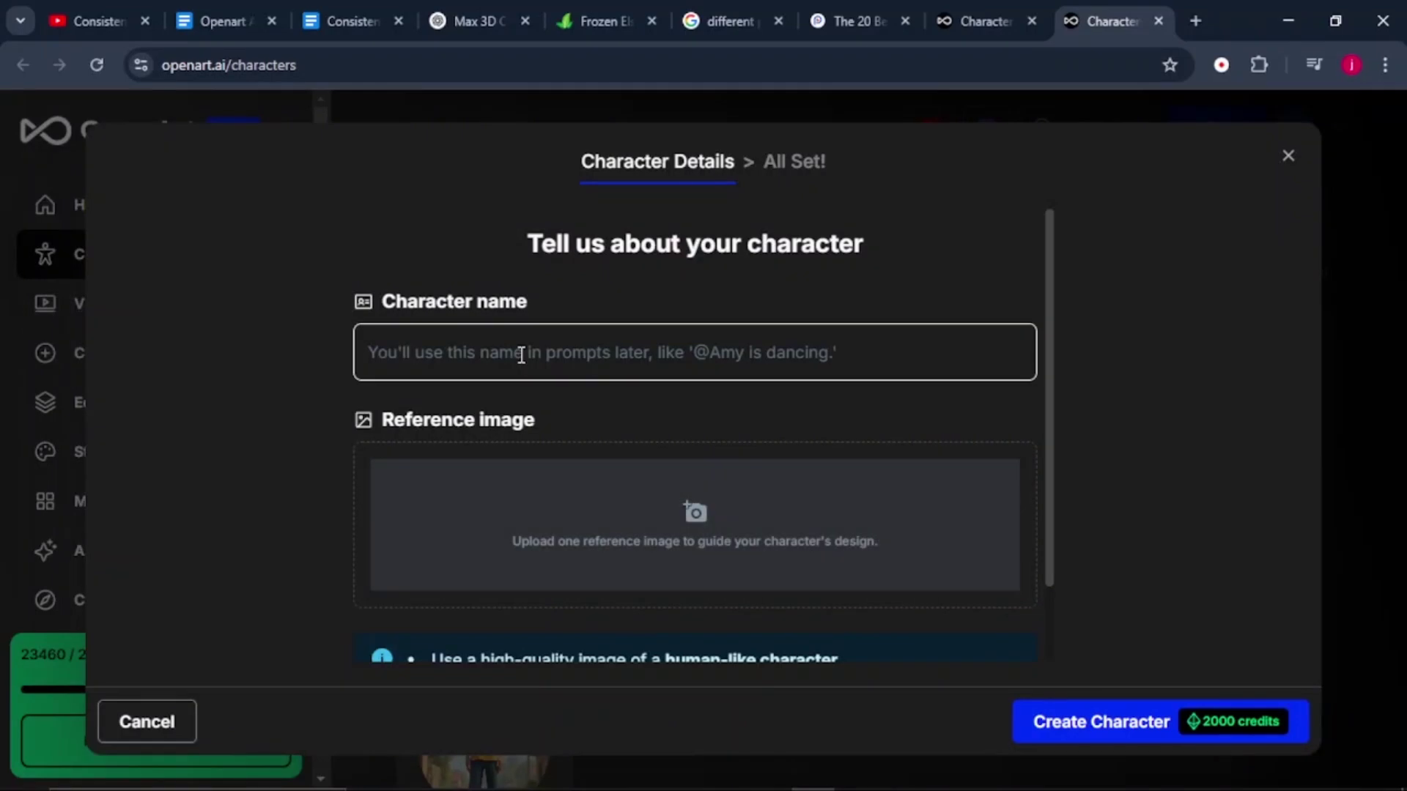
text(ELSA 3D)
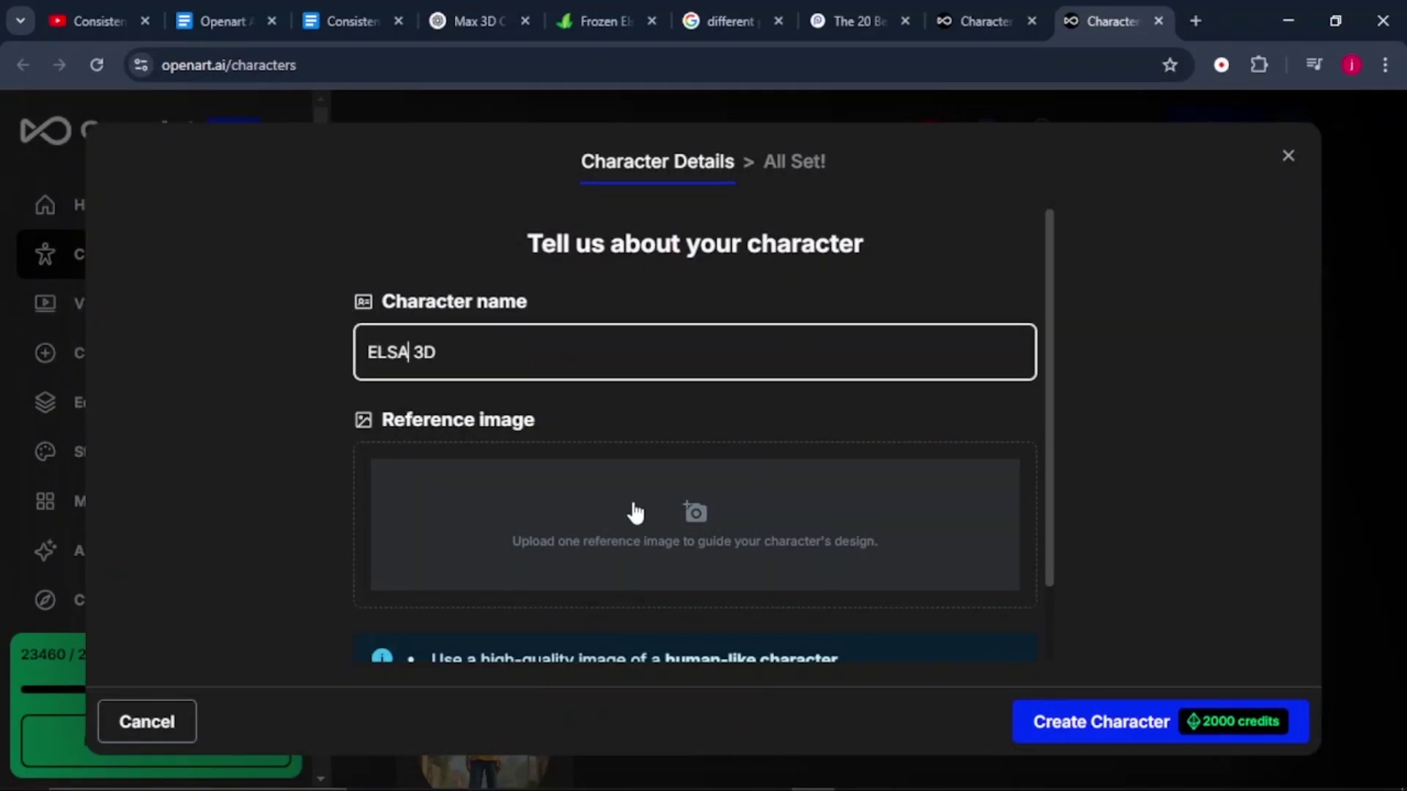
mouse_move(600, 780)
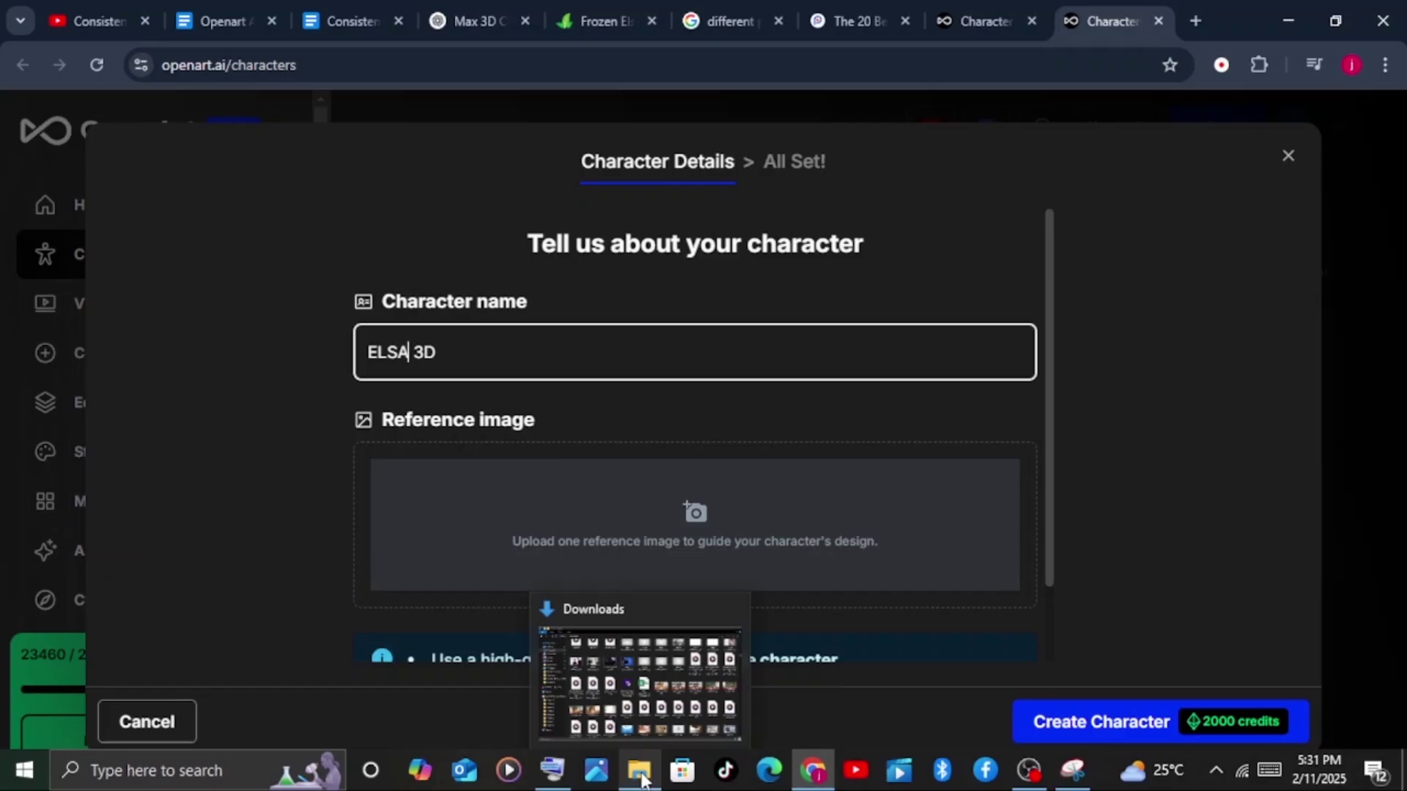
click(641, 778)
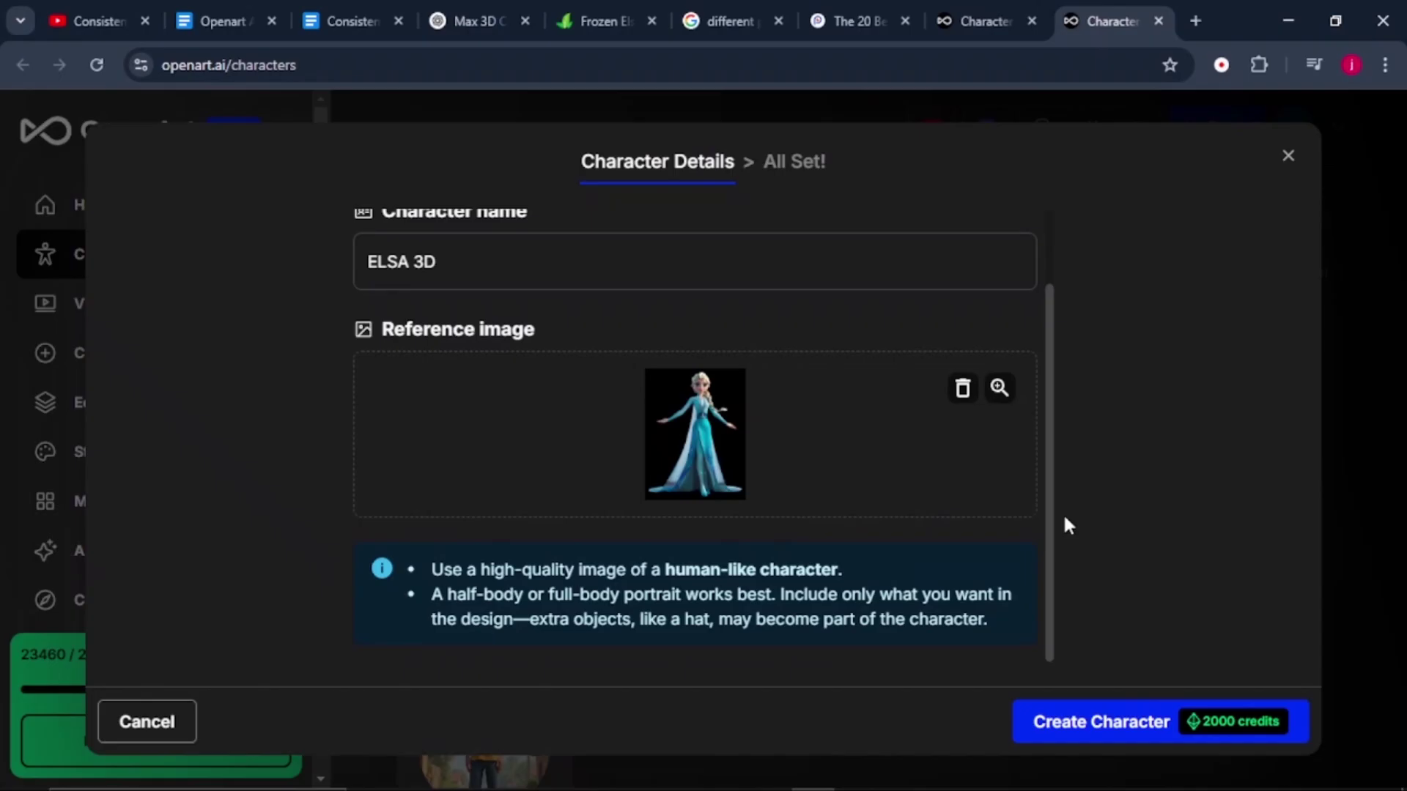
click(1079, 733)
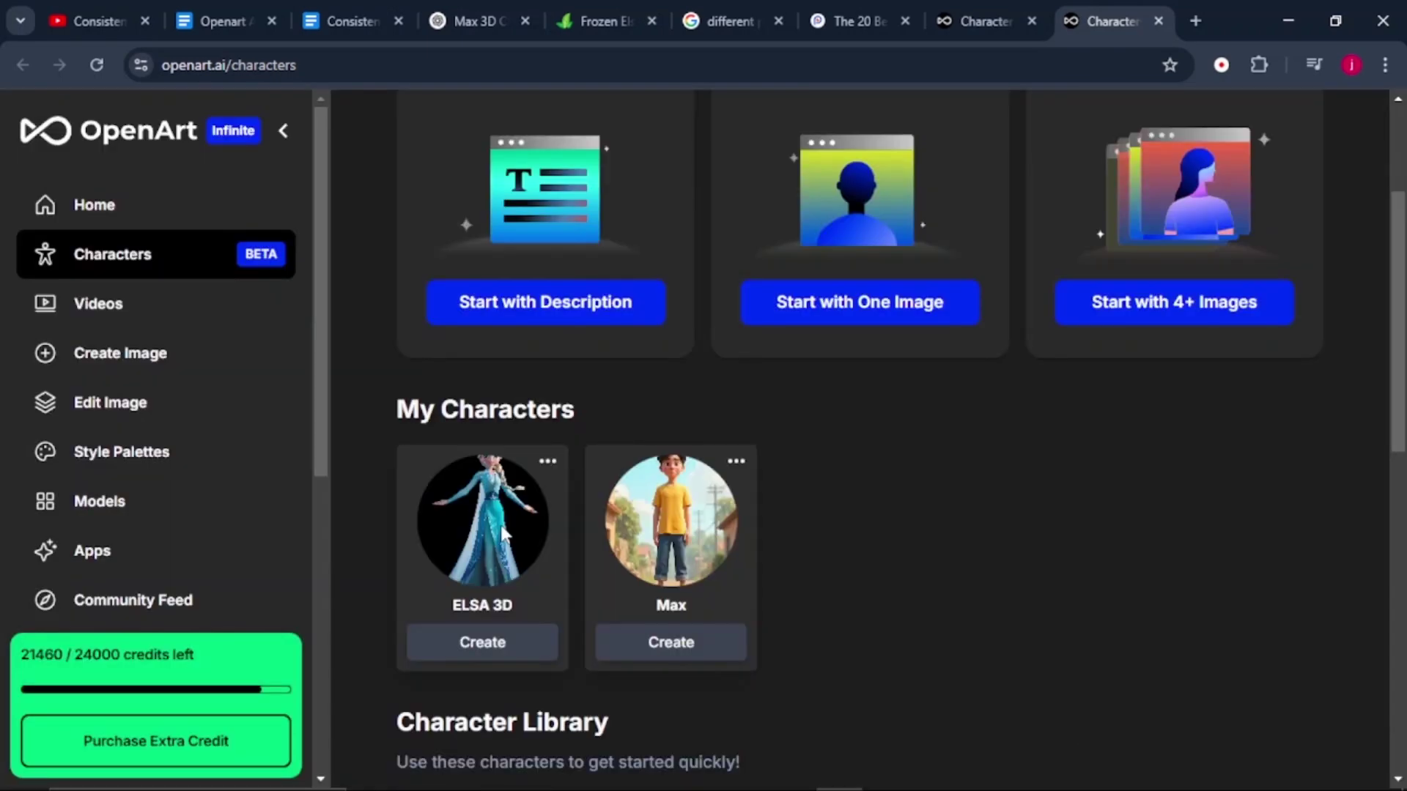
click(505, 644)
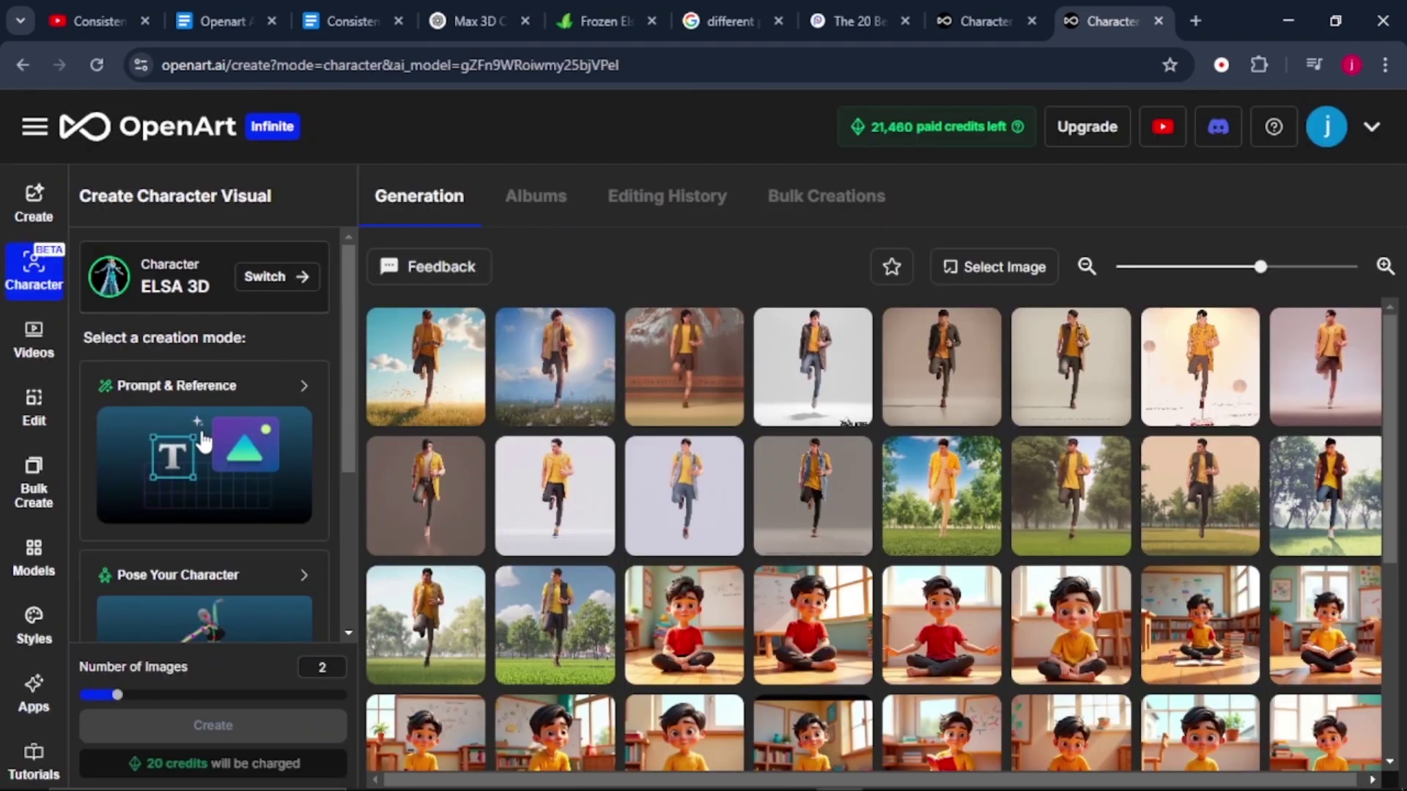
click(204, 442)
scroll(147, 455, down, 3)
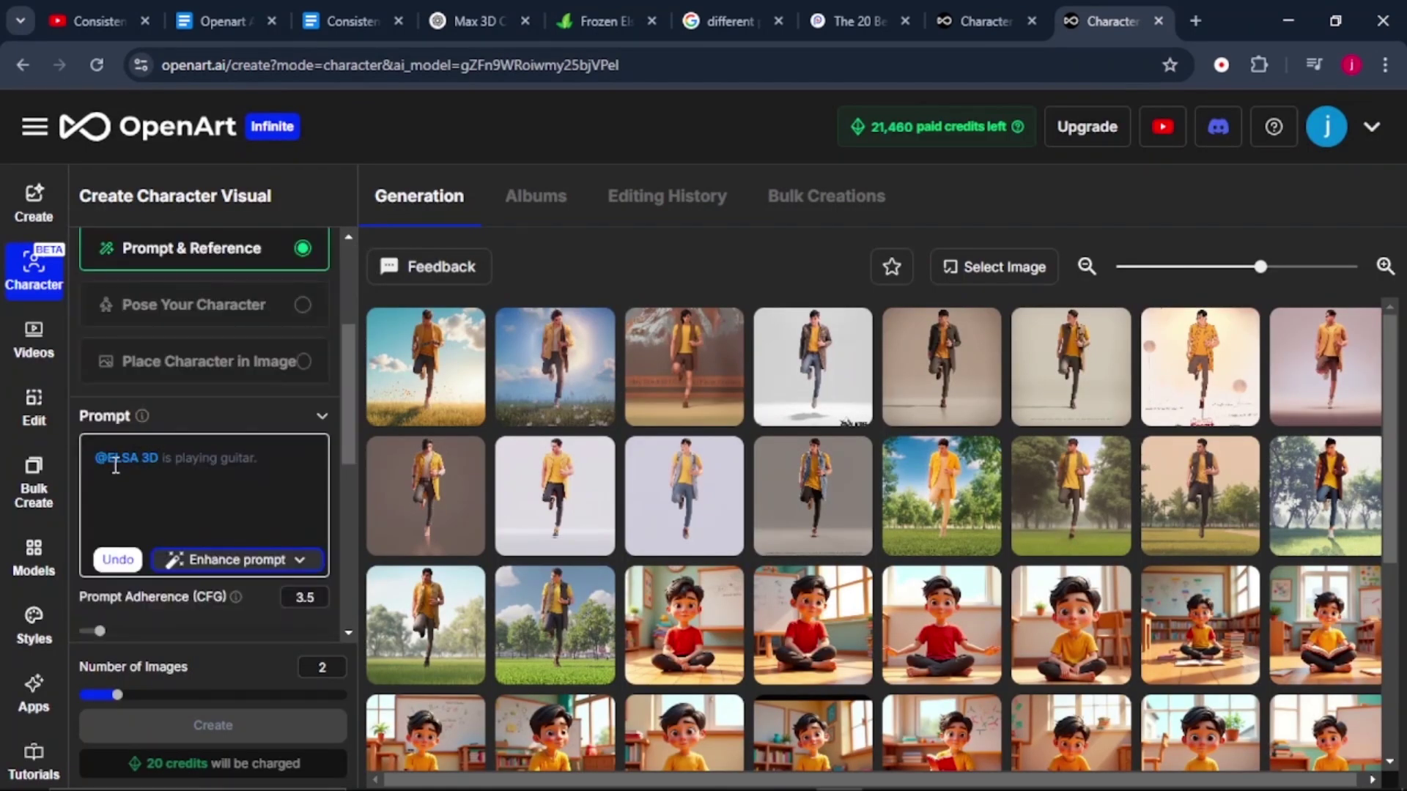
click(167, 458)
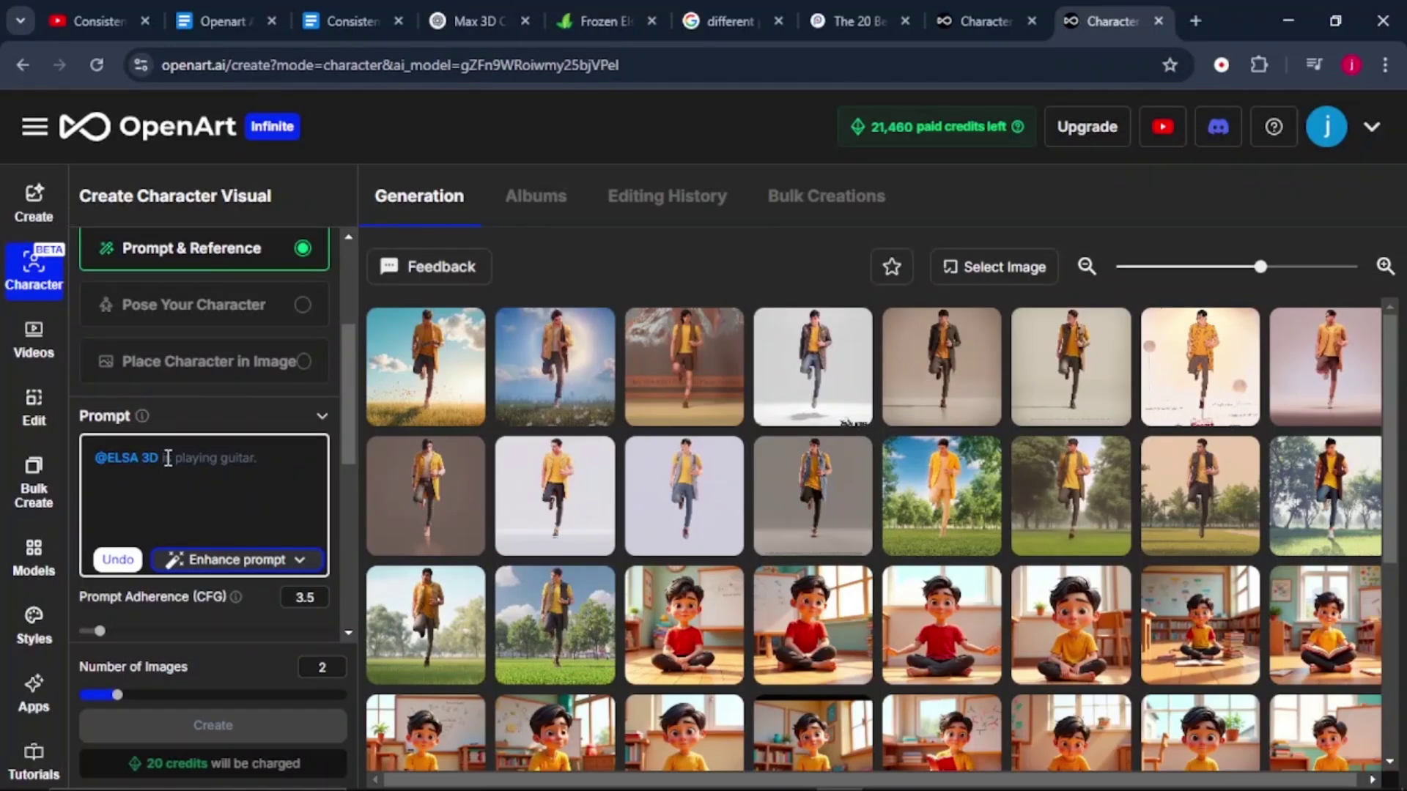
text(is)
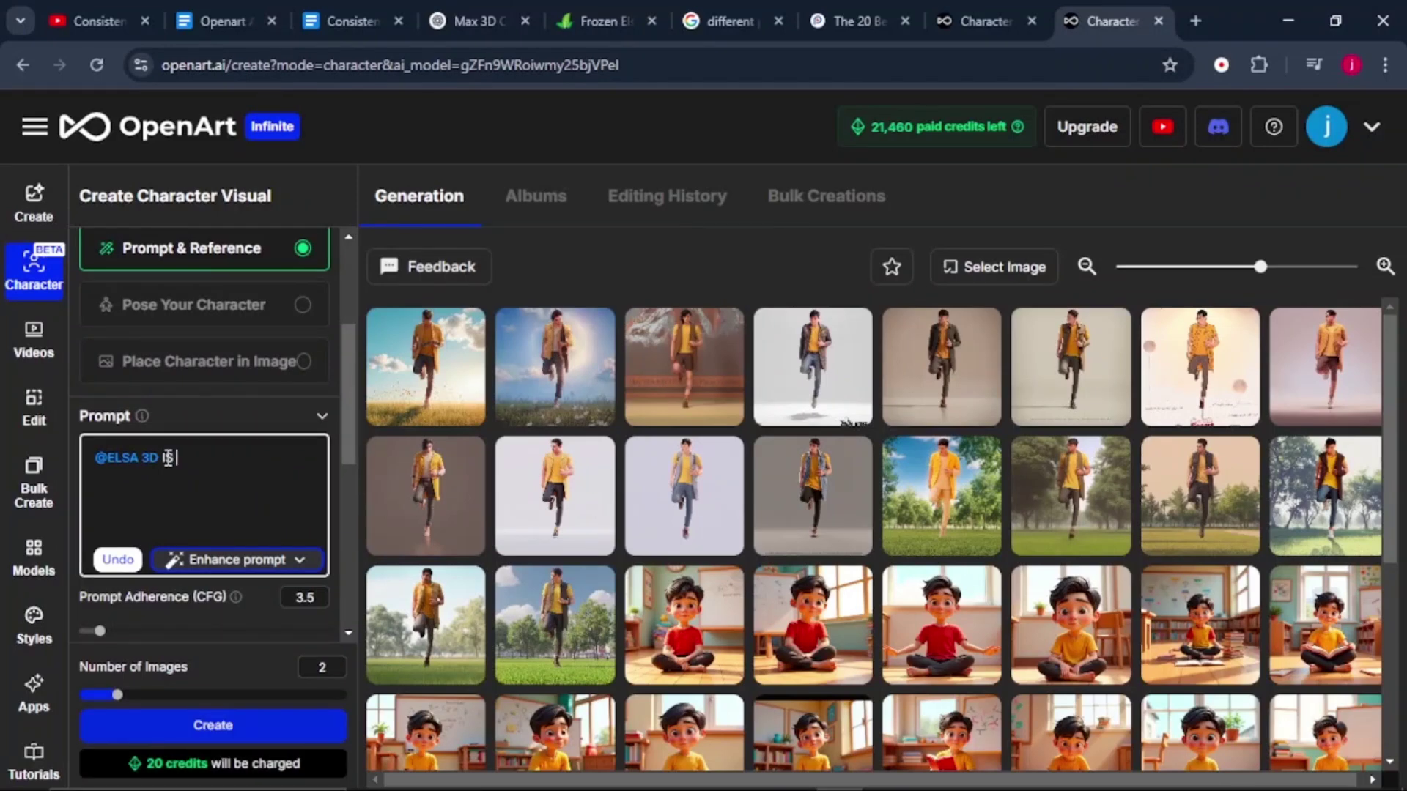
text( RUNNING)
click(328, 666)
text(4)
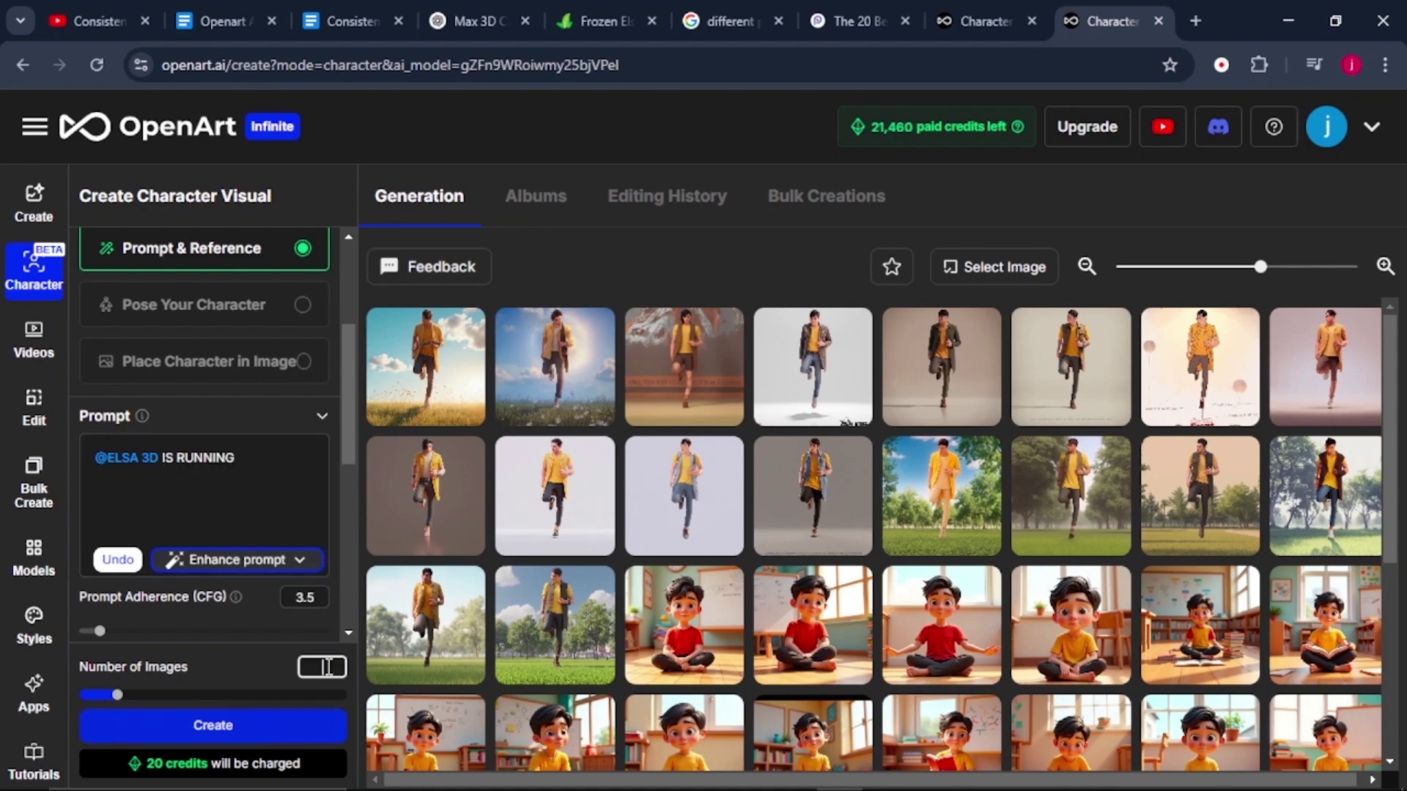
click(264, 728)
Browse through the generated ELSA 3D running images in the viewer.
click(811, 541)
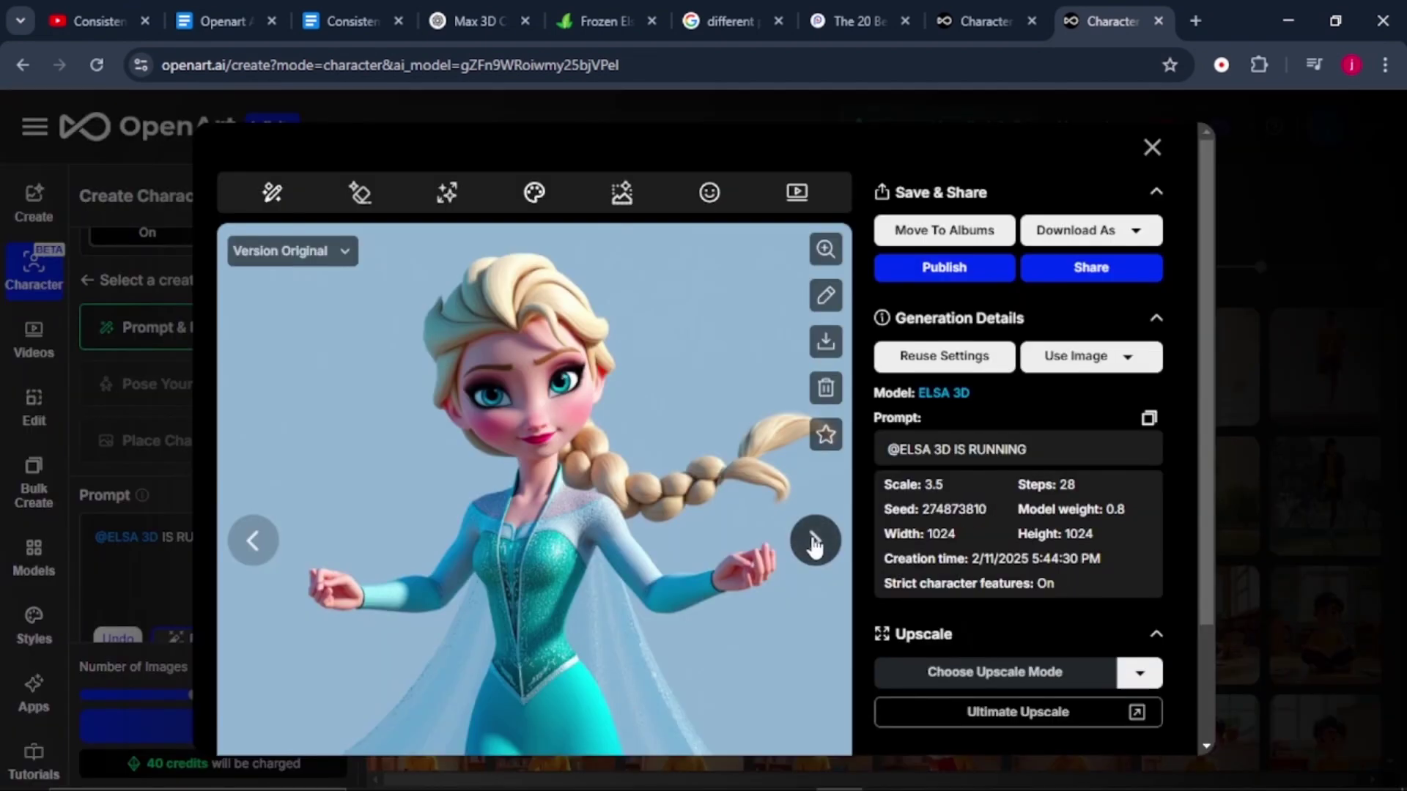
click(813, 542)
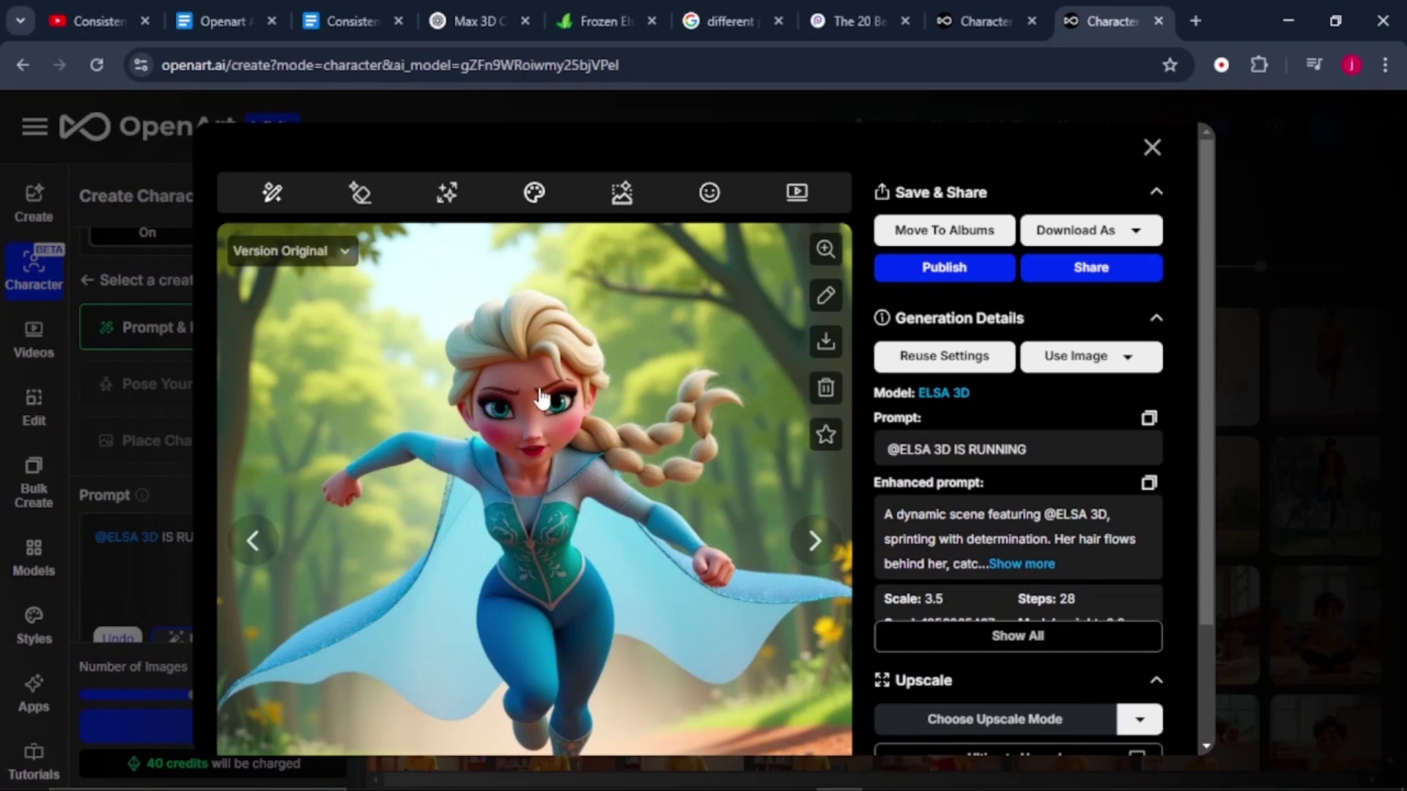
click(254, 545)
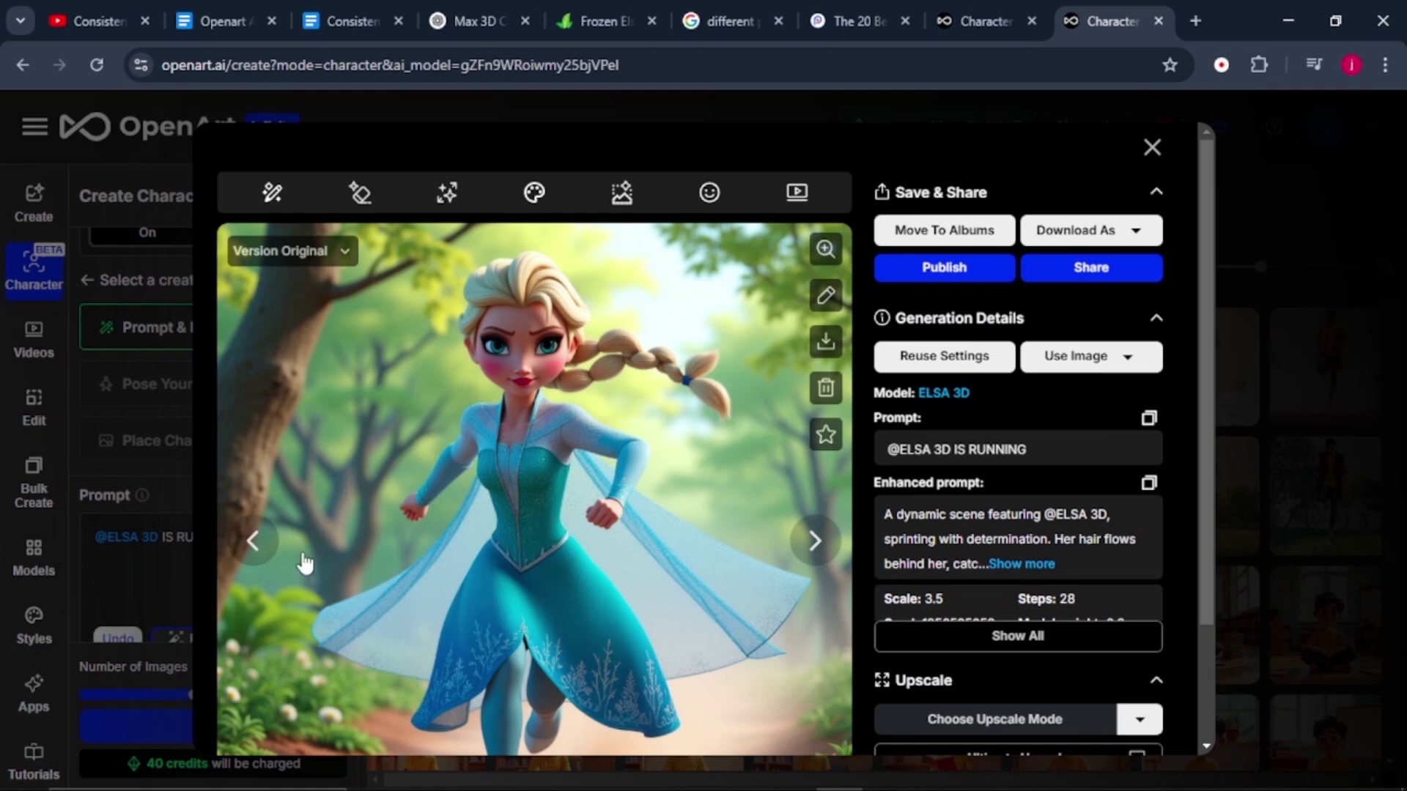
click(253, 546)
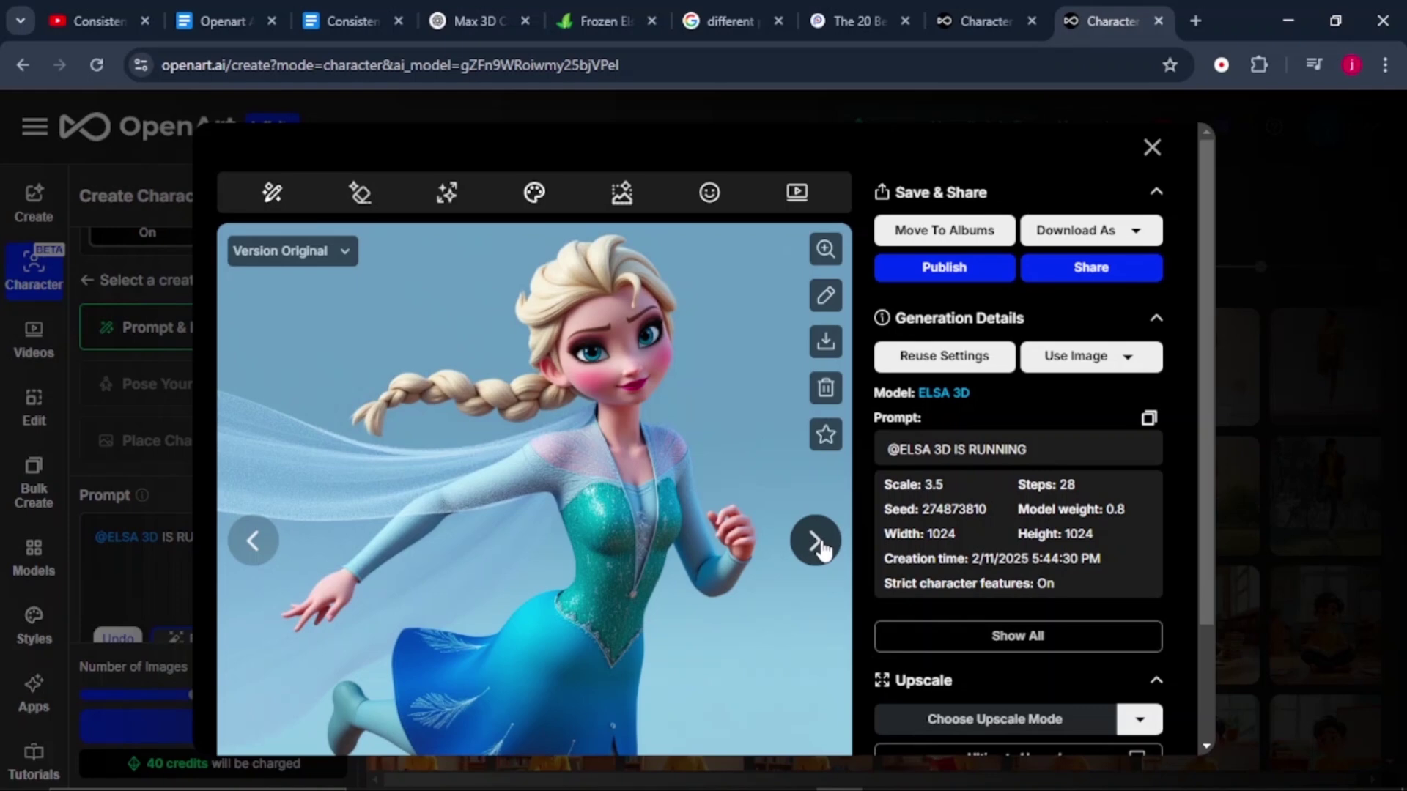
Close the image viewer and start replacing RUNNING in the prompt with SINGING.
key(Escape)
click(259, 535)
key(BackSpace)
key(BackSpace)
key(BackSpace)
key(BackSpace)
key(BackSpace)
key(BackSpace)
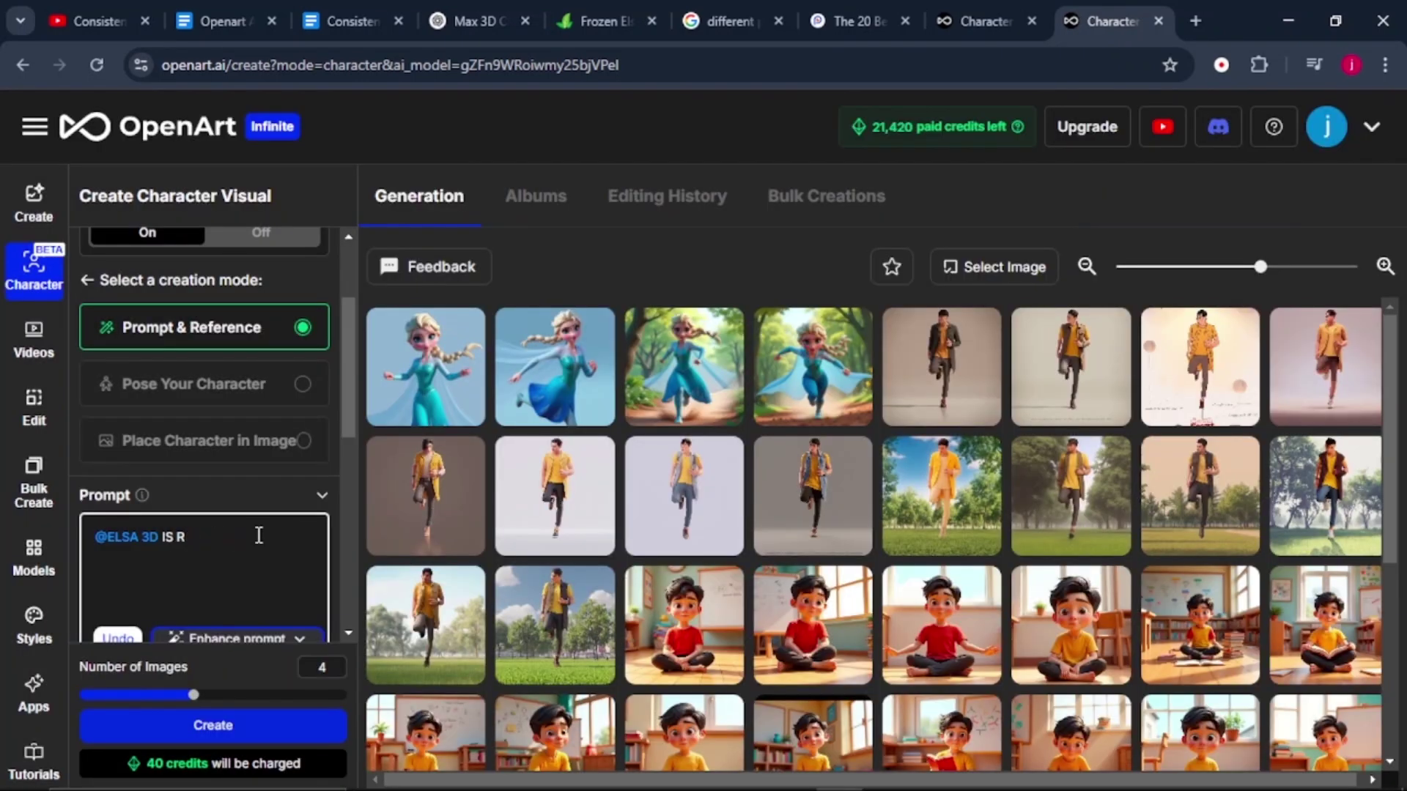
key(BackSpace)
text(SI)
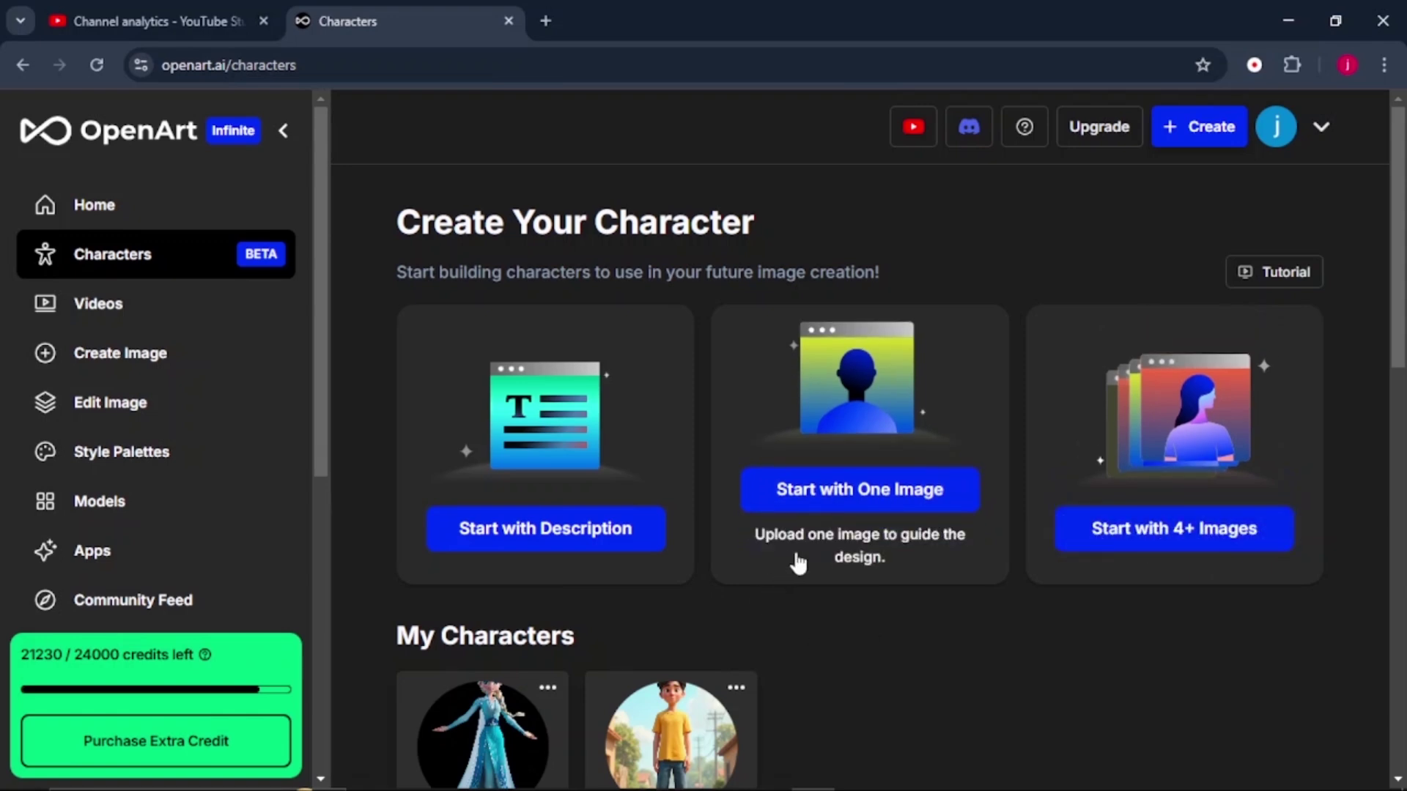
Look at the Start with 4+ Images option for creating a character.
click(1148, 520)
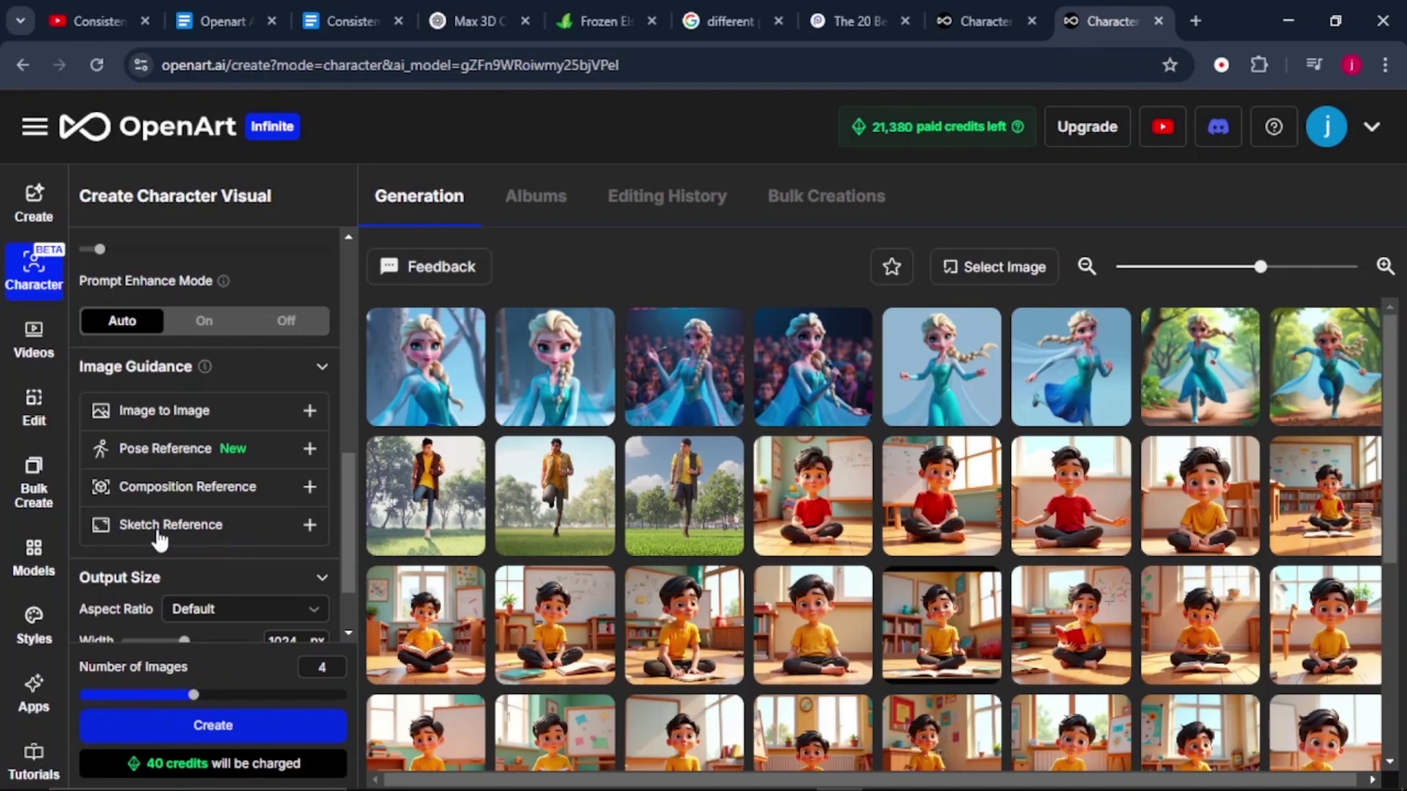
Set up an image-to-video job with the Kling model and the Elsa singing image as source.
click(49, 359)
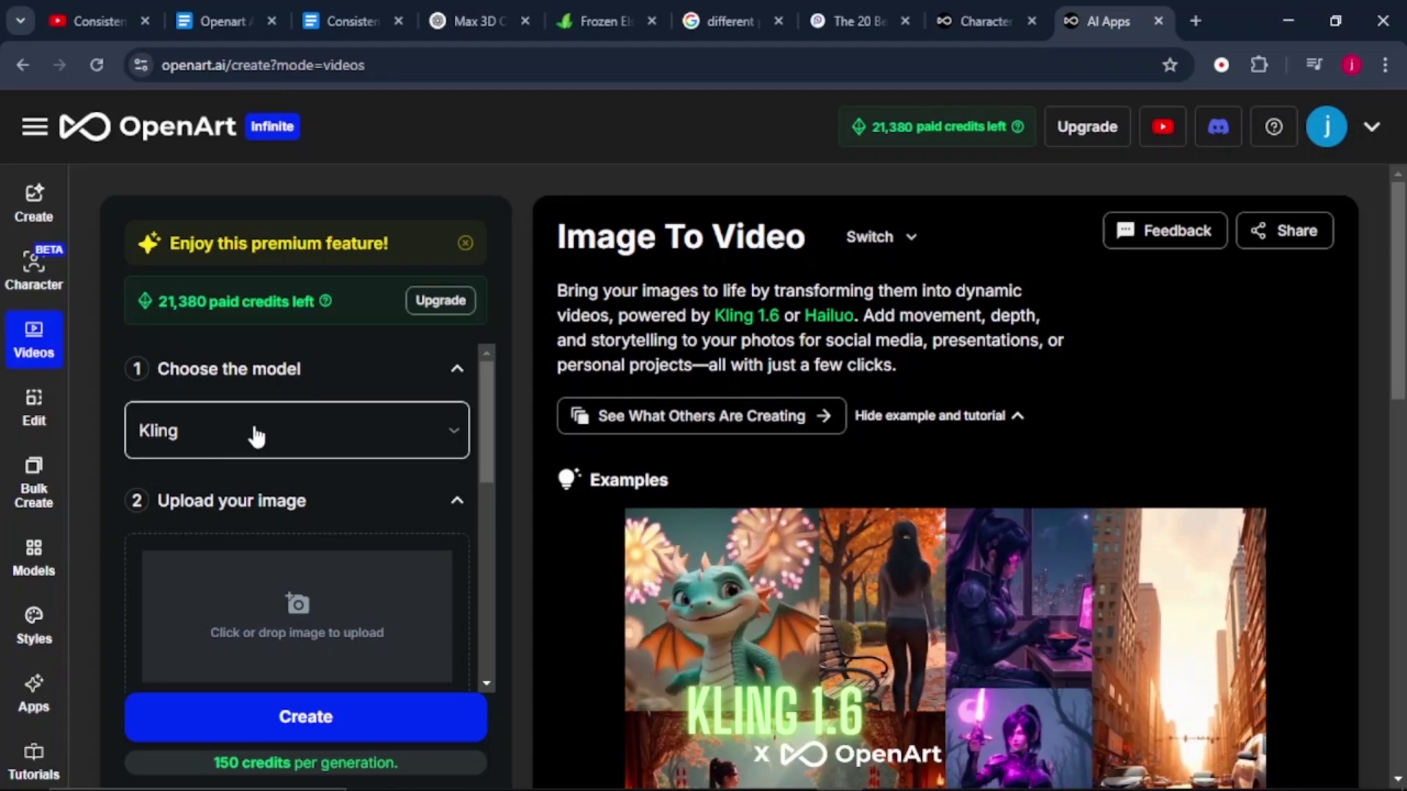
click(264, 436)
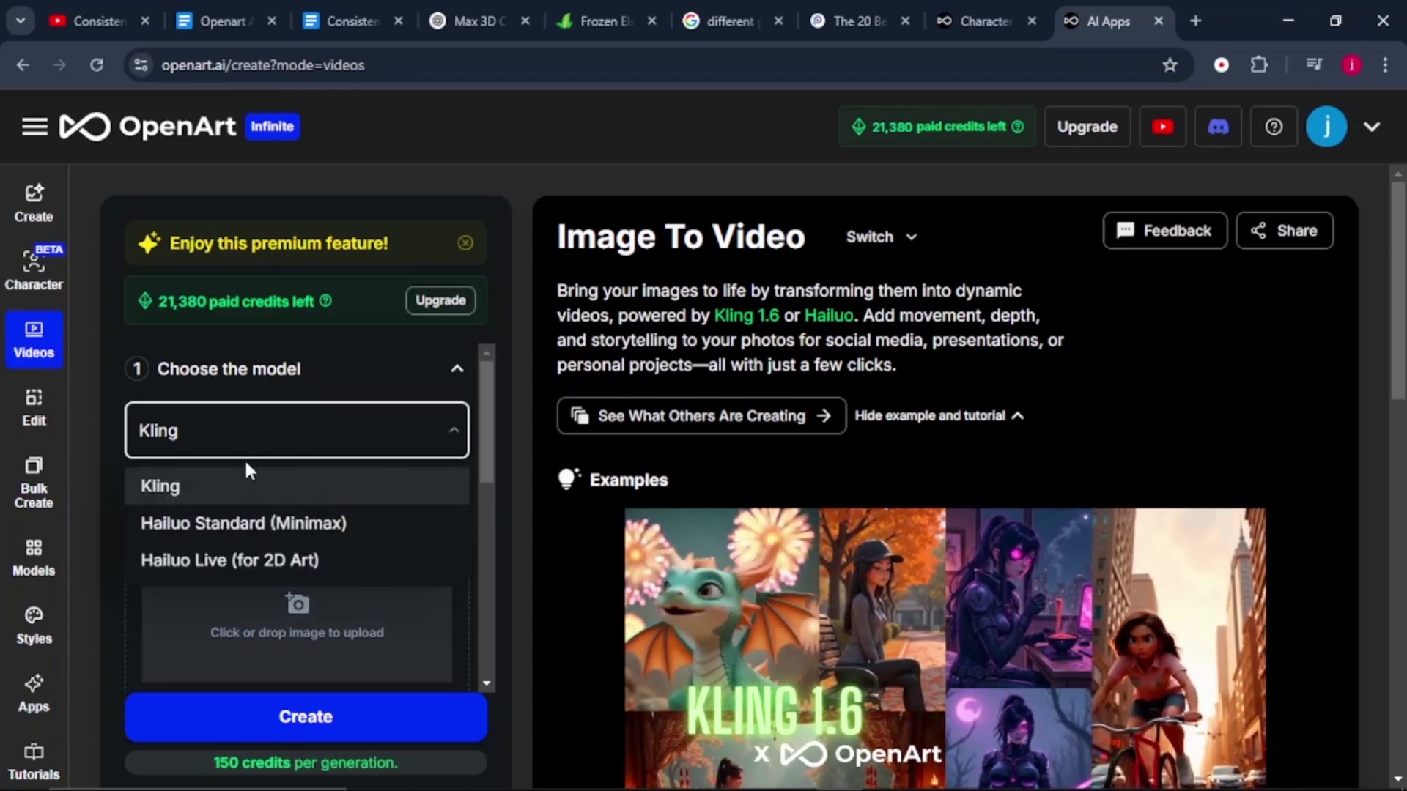
click(249, 486)
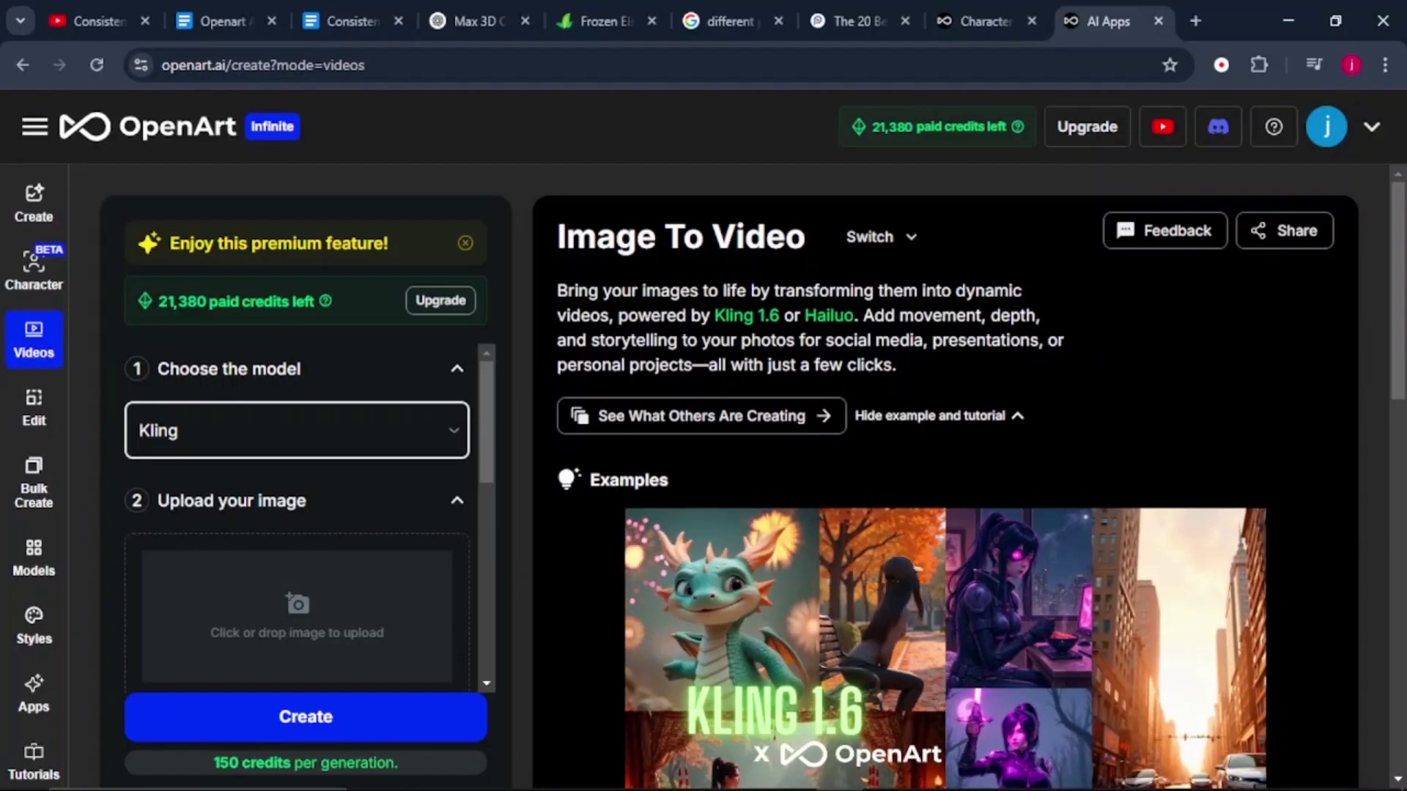
mouse_move(839, 786)
drag(839, 786, 192, 515)
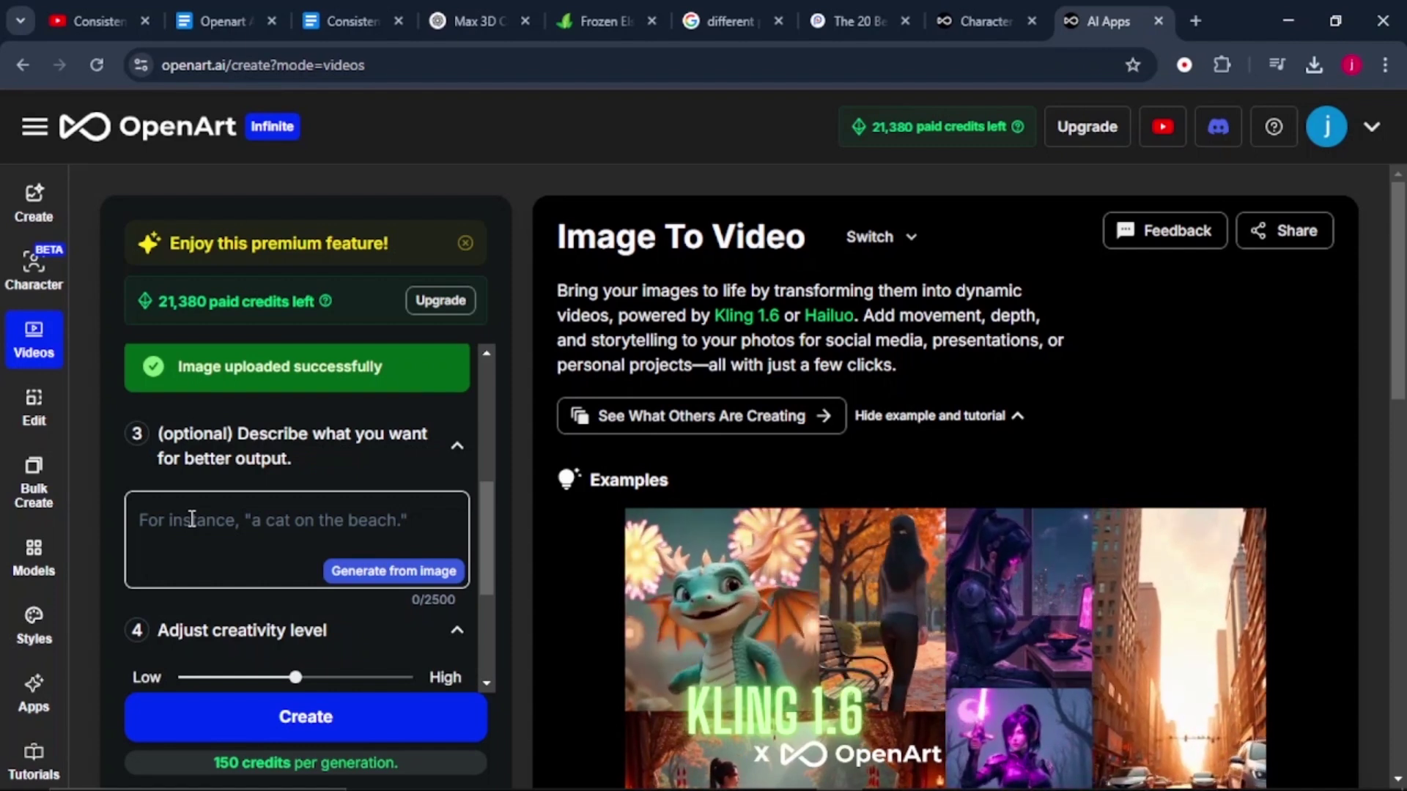
scroll(190, 538, down, 3)
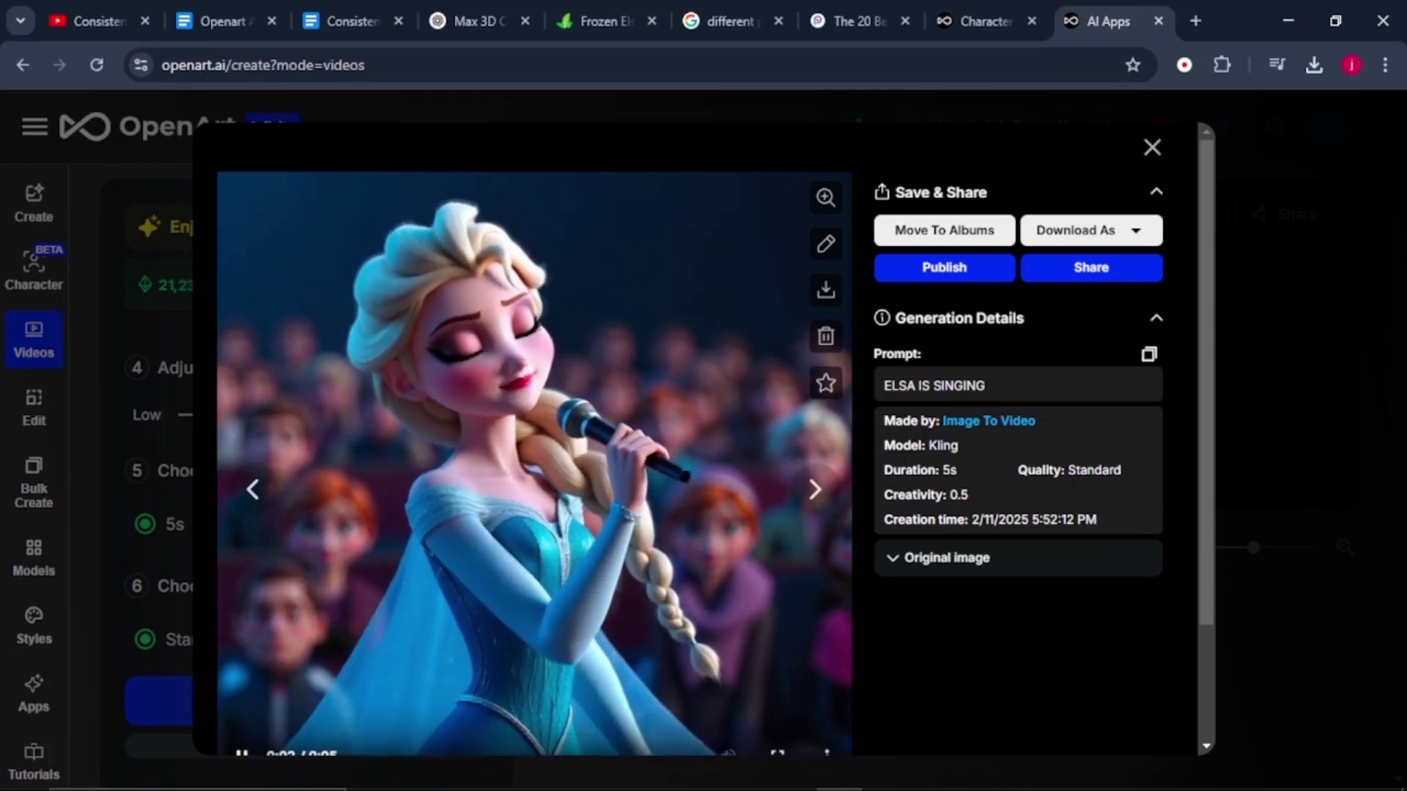
Bring up the viewer controls for the finished Elsa singing video.
mouse_move(975, 778)
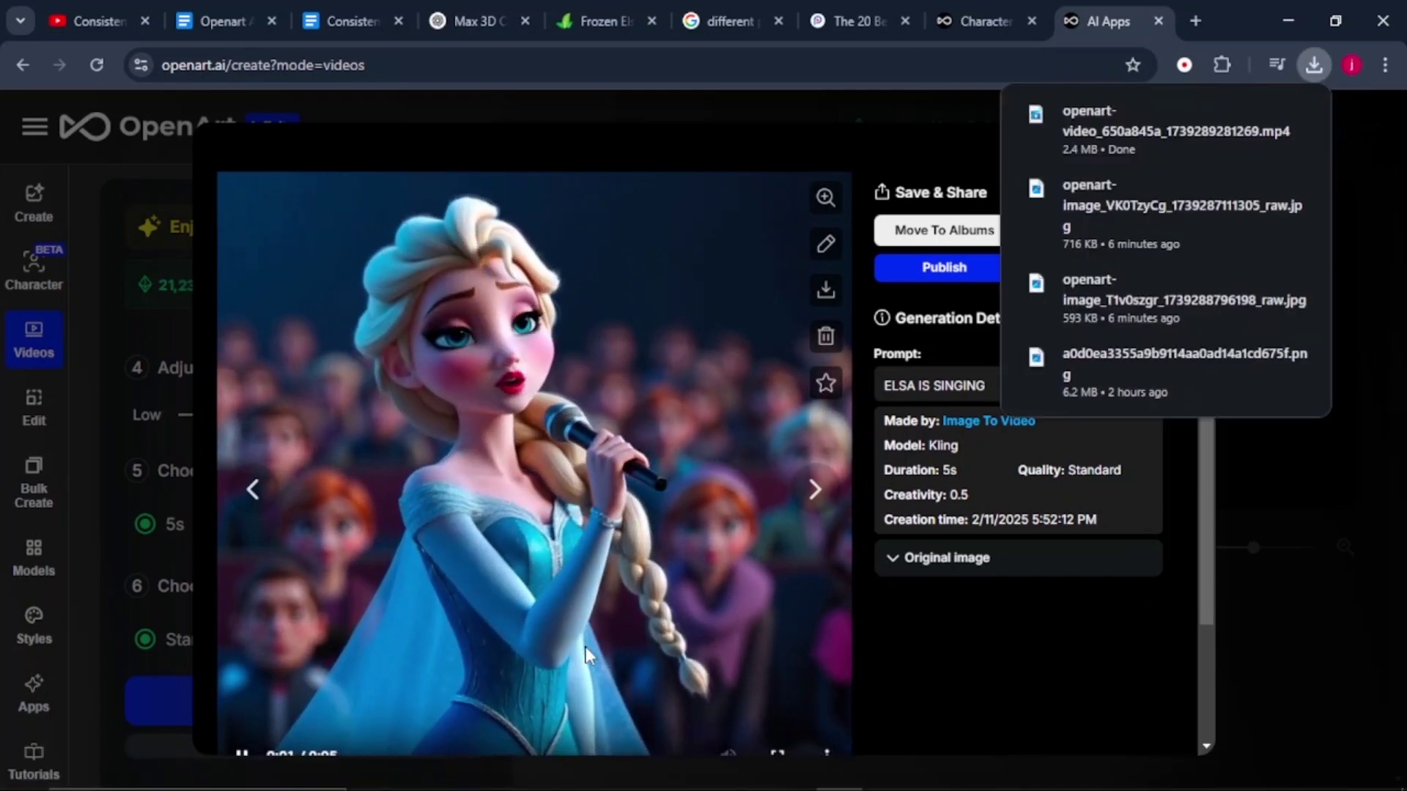